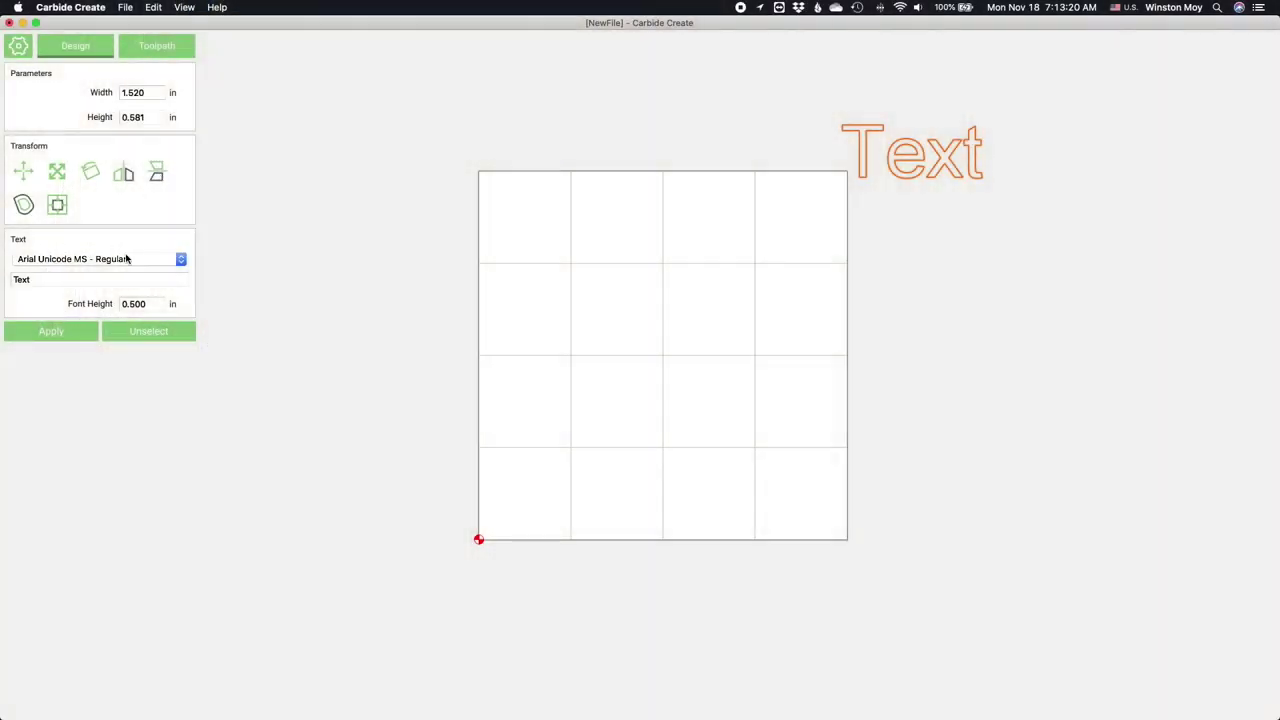
# - Change the placeholder text to 'Carbide3D' in the Great Vibes font
pyautogui.click(128, 260)
pyautogui.scroll(5, 128, 264)
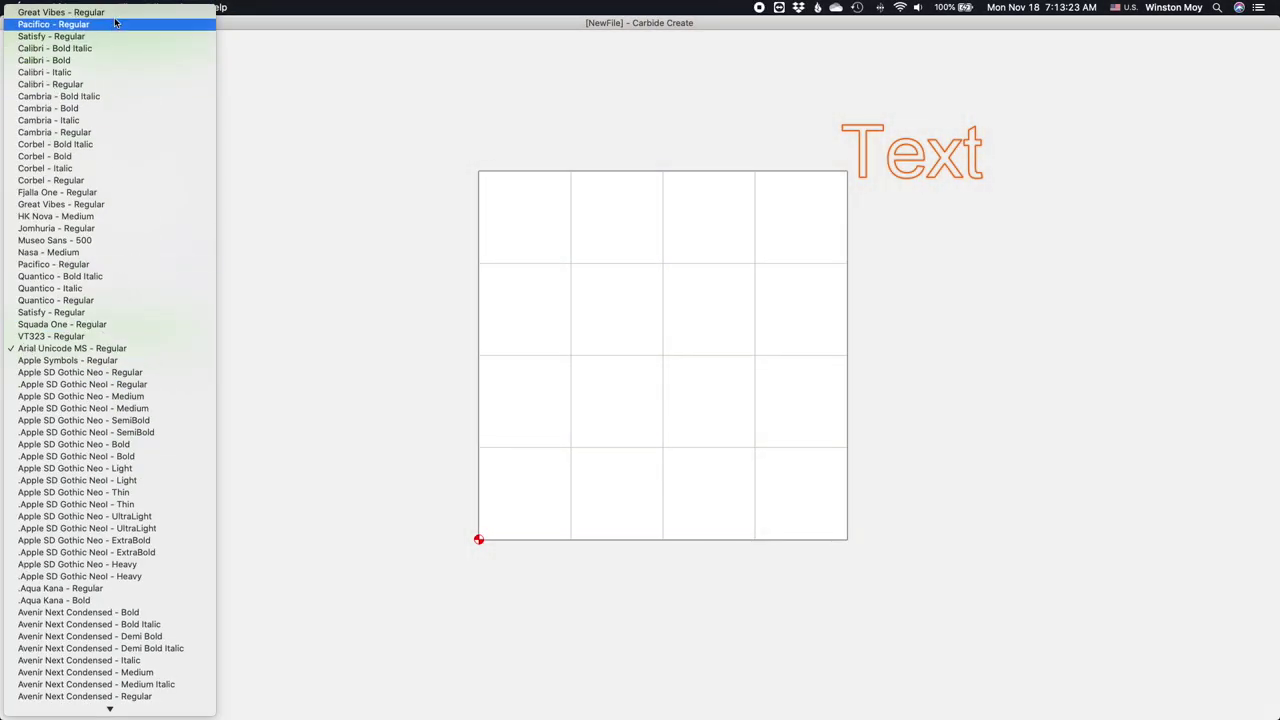
pyautogui.click(60, 20)
pyautogui.moveTo(74, 282); pyautogui.dragTo(3, 279)
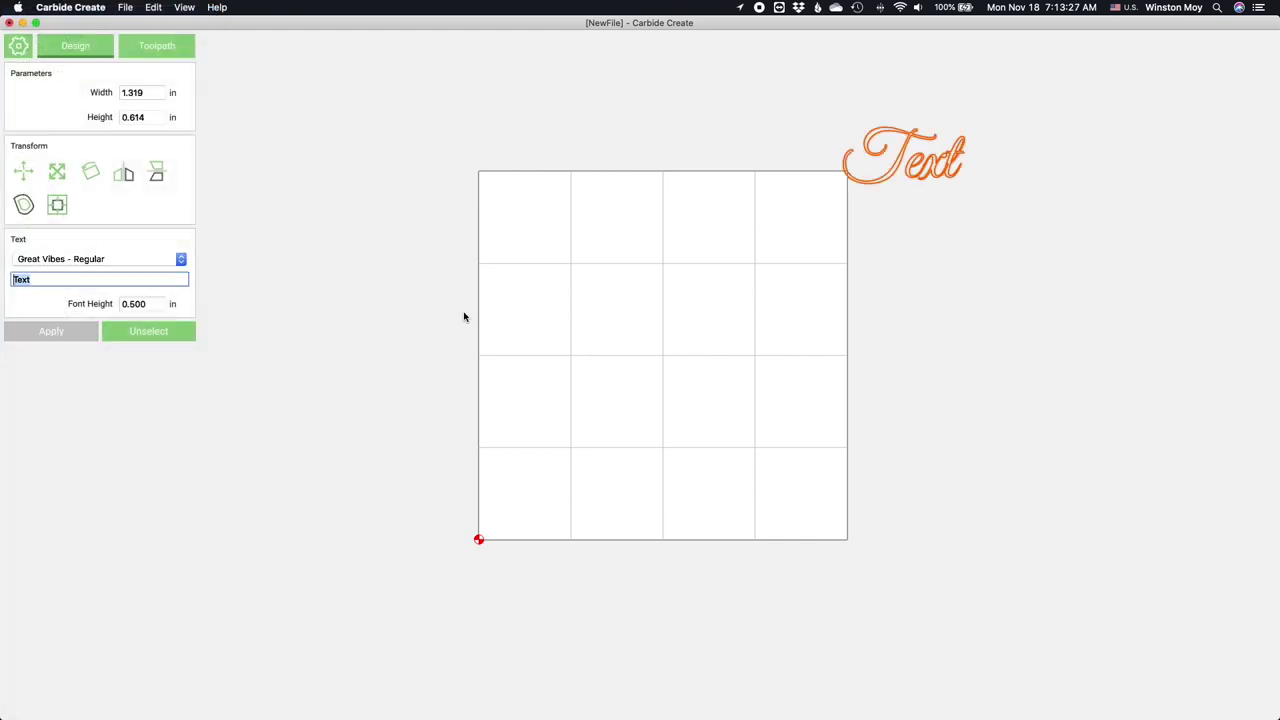
pyautogui.write('Carbide3D')
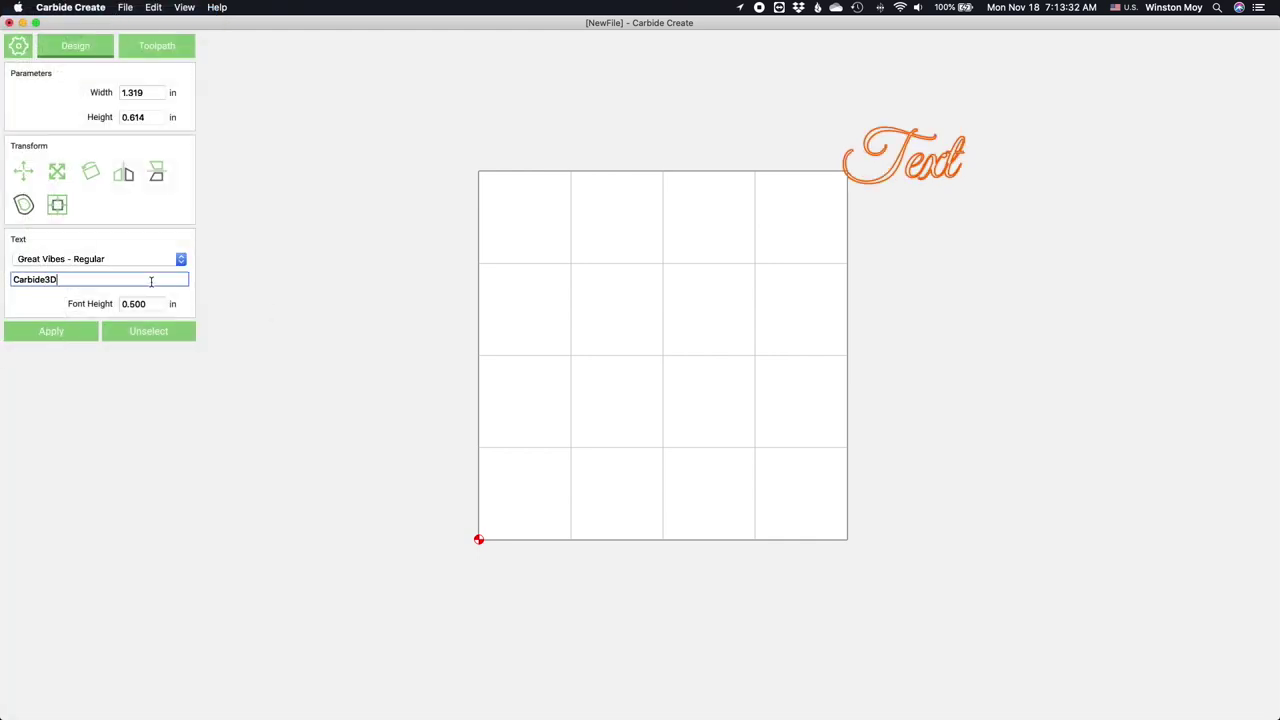
pyautogui.click(67, 331)
# - Set the font height to 0.375 in and move the text to the stock centre
pyautogui.doubleClick(133, 303)
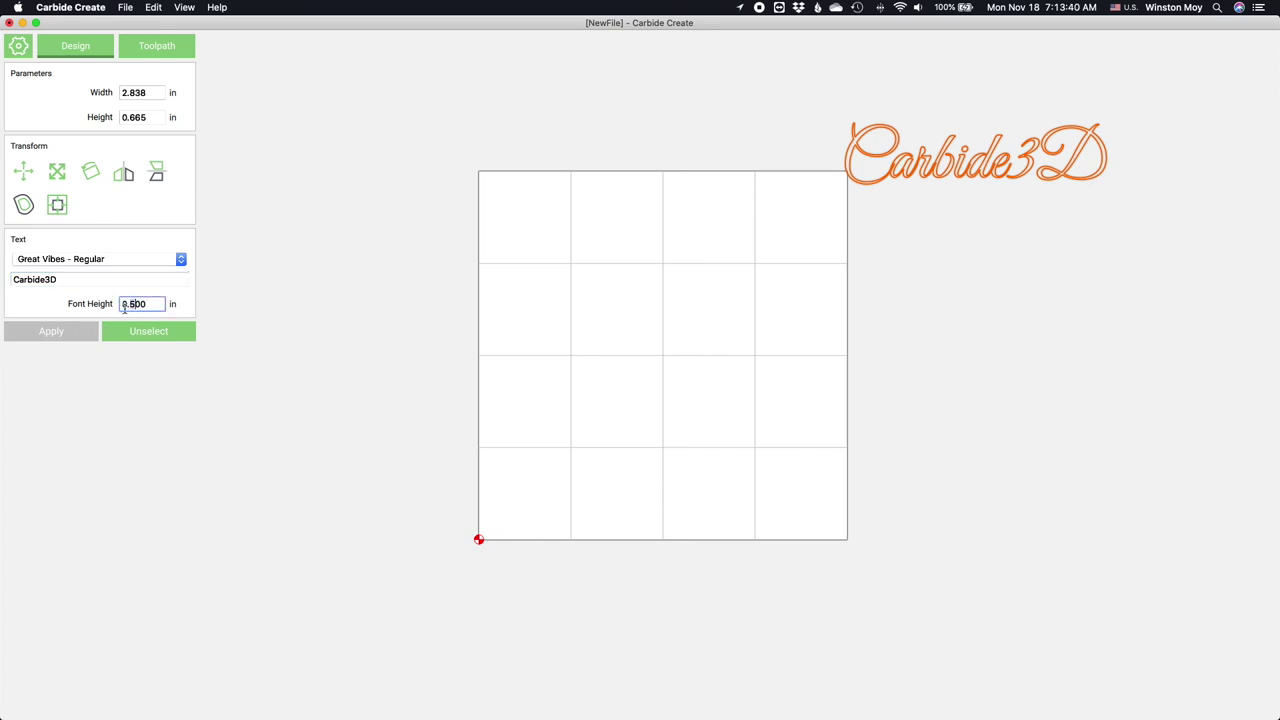
pyautogui.write('37')
pyautogui.click(60, 333)
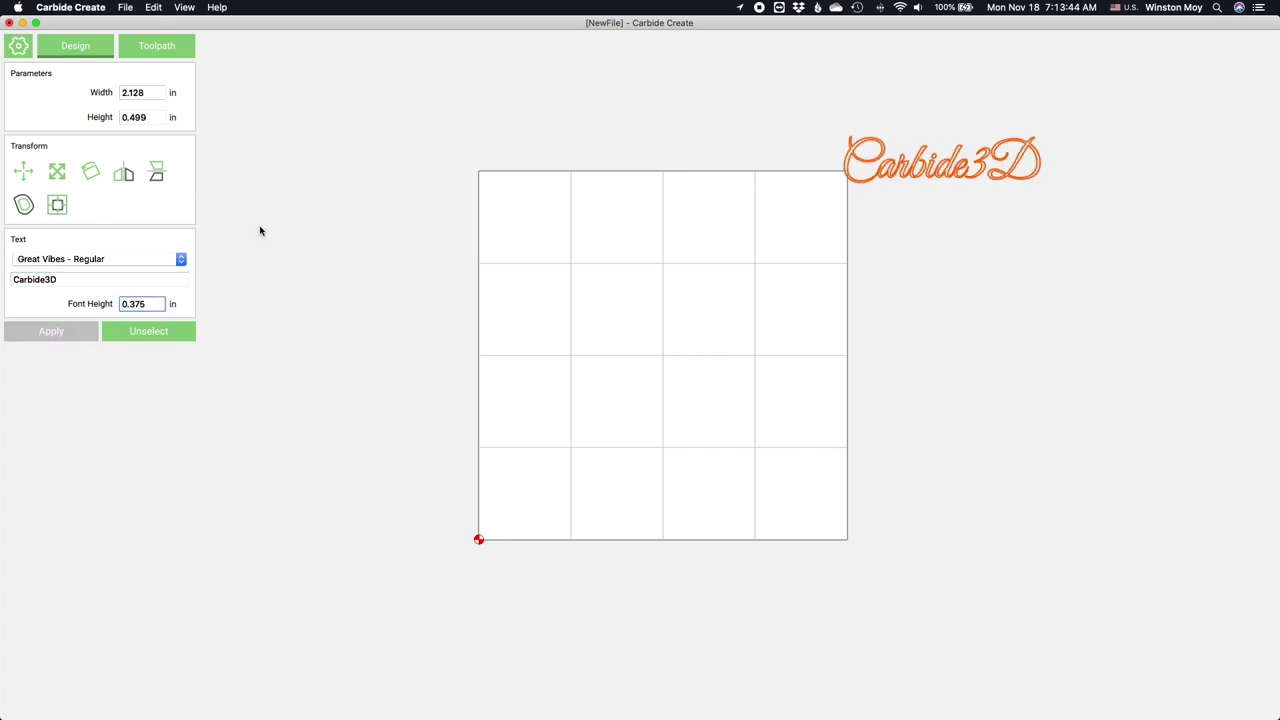
pyautogui.moveTo(948, 169); pyautogui.dragTo(674, 412)
pyautogui.scroll(-1, 674, 412)
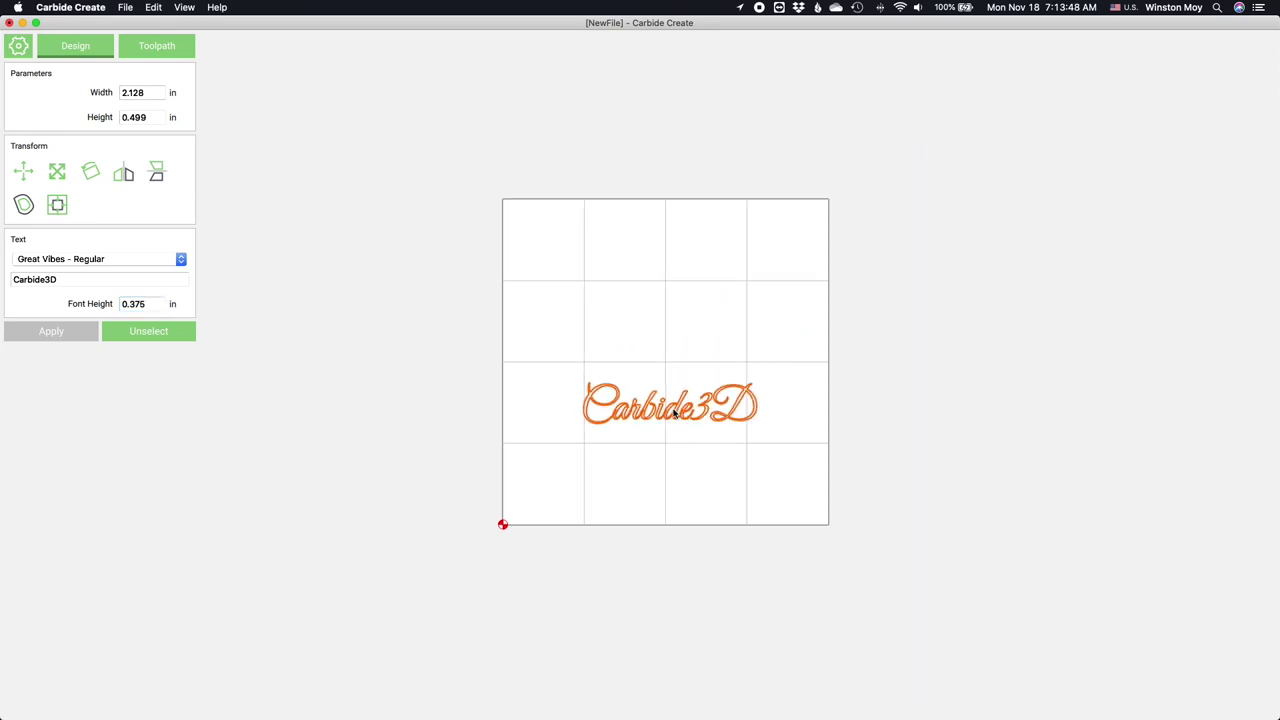
pyautogui.scroll(5, 674, 412)
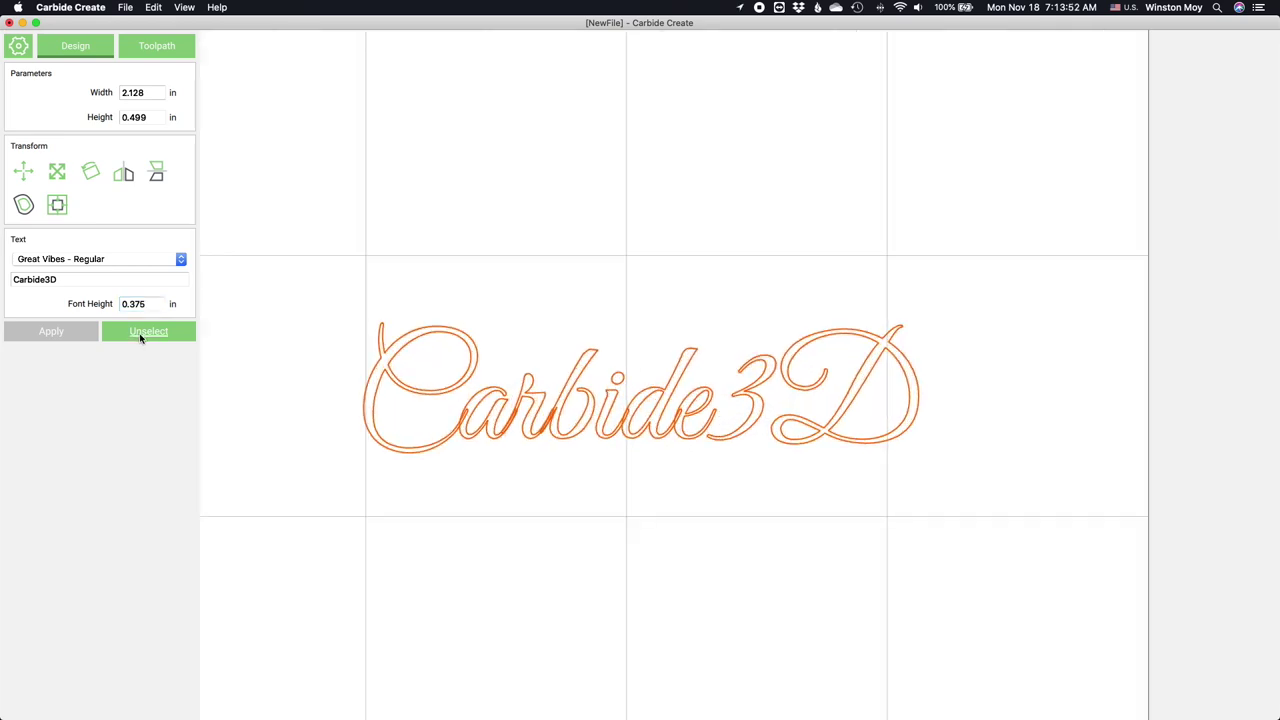
# - Create a 0.015 in outside offset of the Carbide3D lettering
pyautogui.click(23, 206)
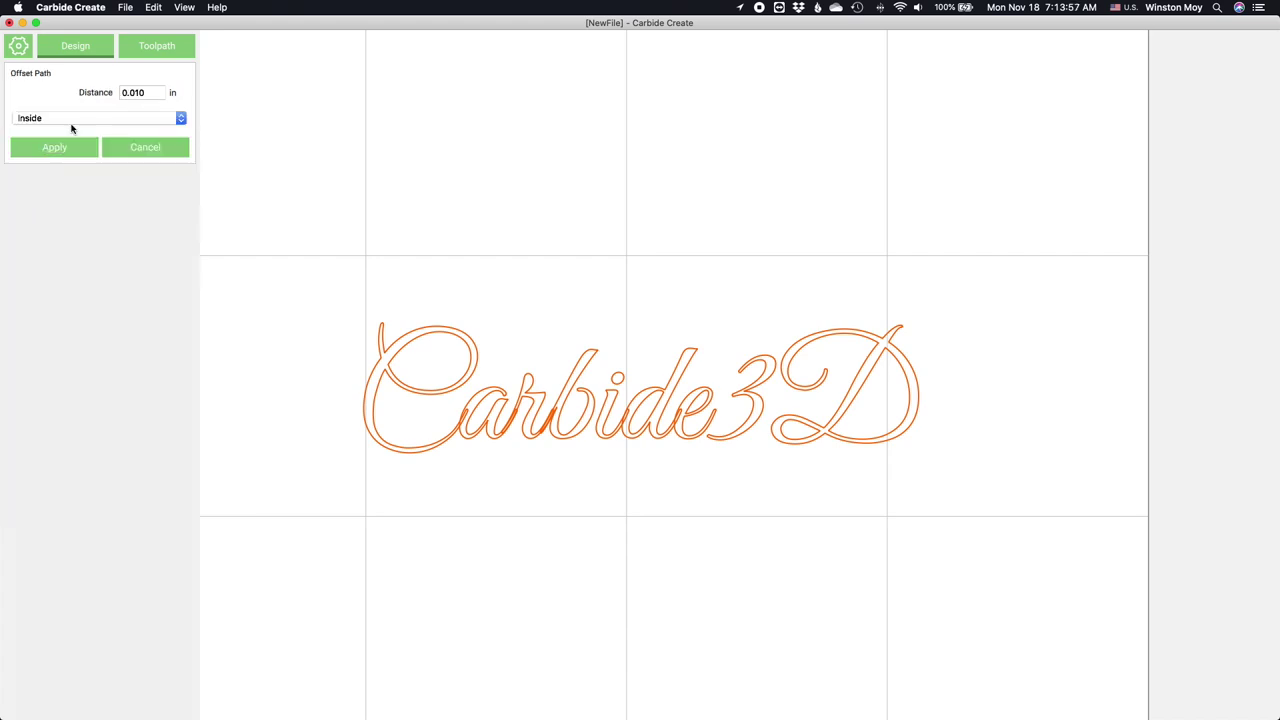
pyautogui.click(71, 128)
pyautogui.click(50, 128)
pyautogui.doubleClick(139, 92)
pyautogui.click(67, 148)
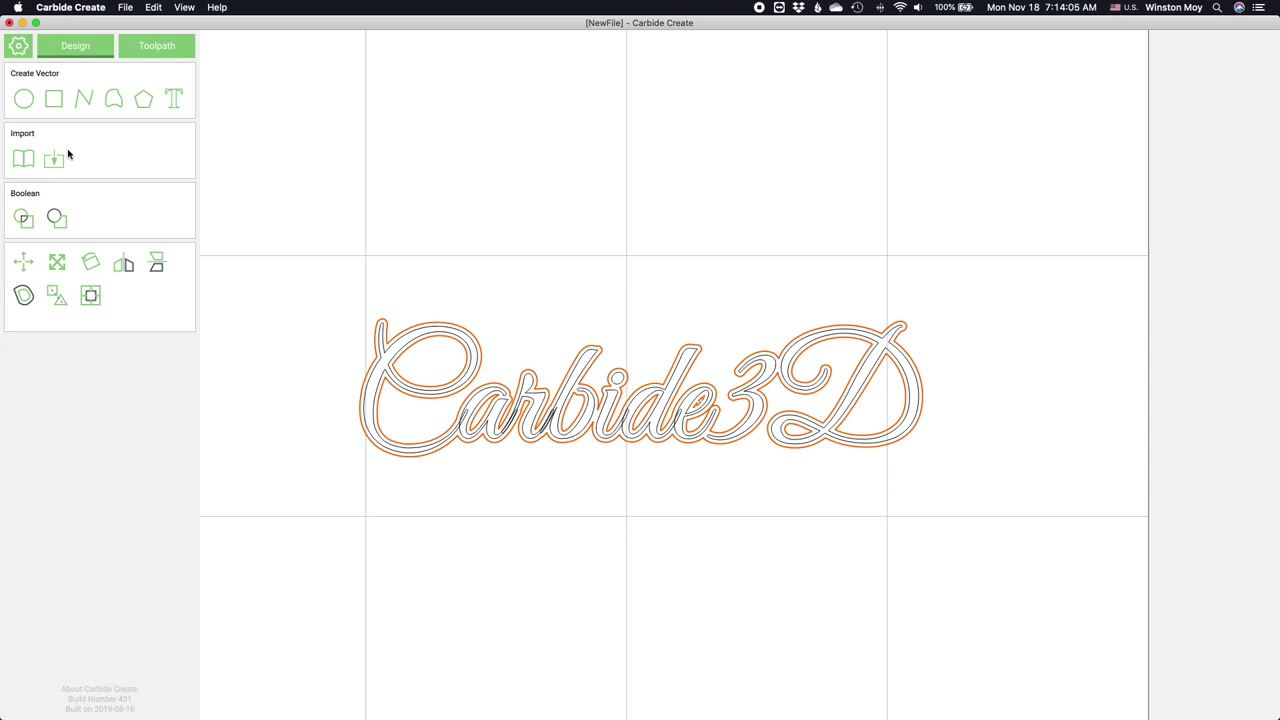
# - Move the new offset outline below the original text
pyautogui.moveTo(429, 400); pyautogui.dragTo(418, 580)
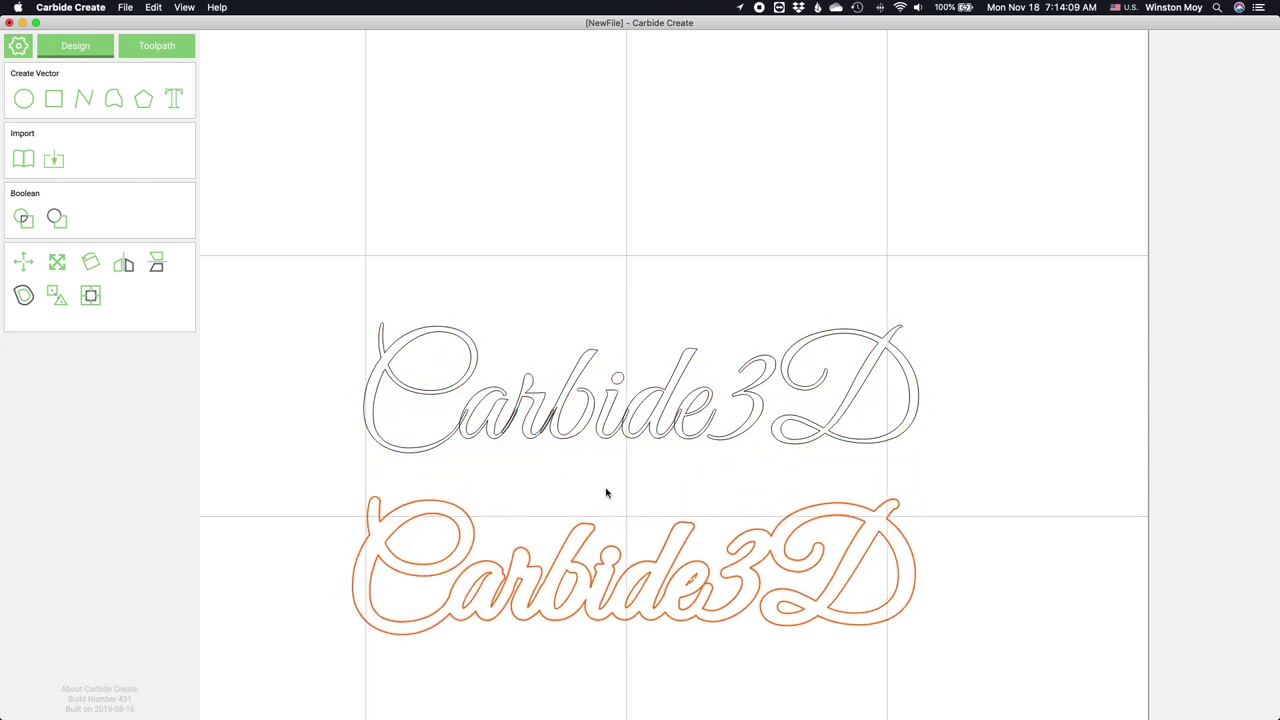
pyautogui.moveTo(606, 491); pyautogui.dragTo(617, 285, button='middle')
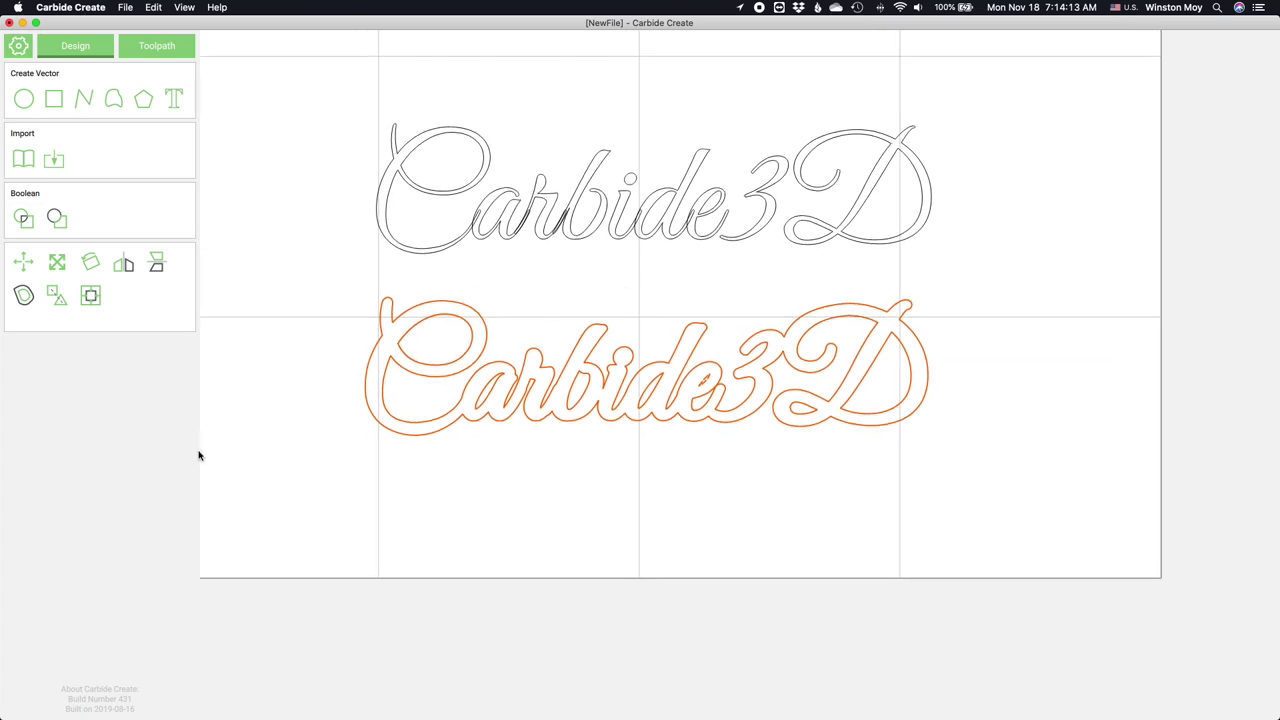
pyautogui.click(24, 295)
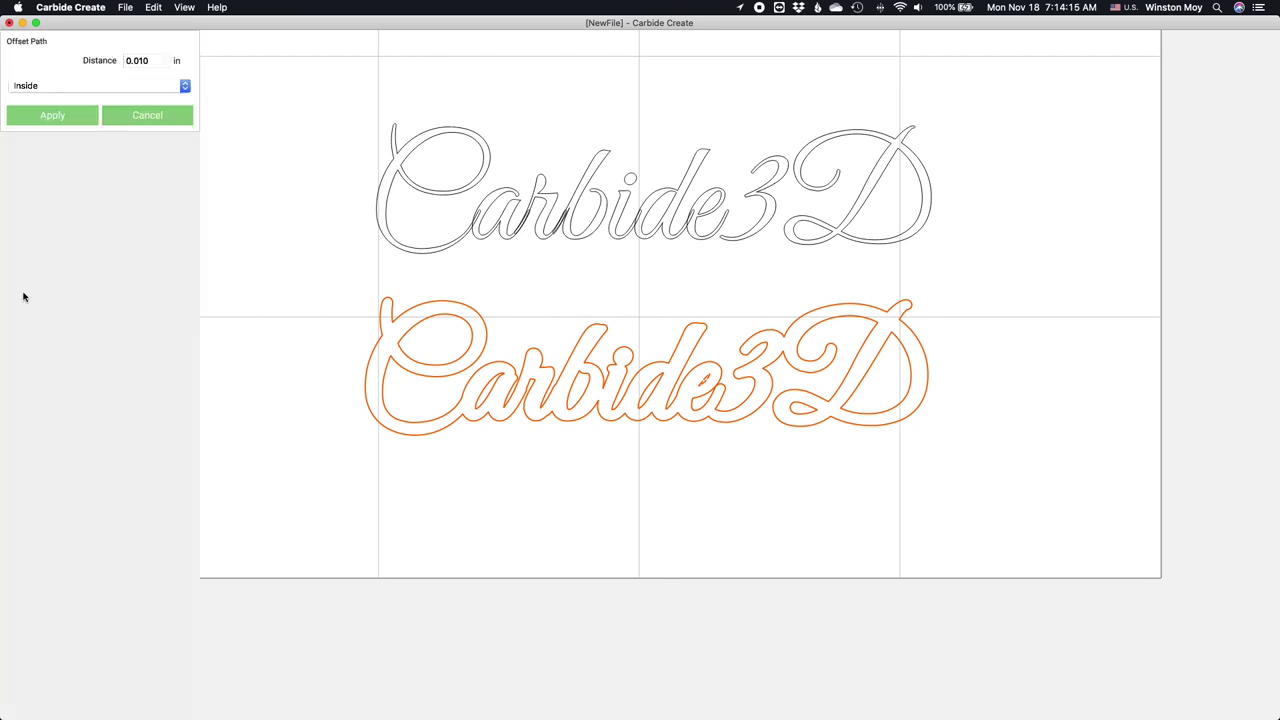
# - Make a 0.012 in inside offset of the fused outline and drag it down as a third row
pyautogui.doubleClick(145, 60)
pyautogui.click(73, 122)
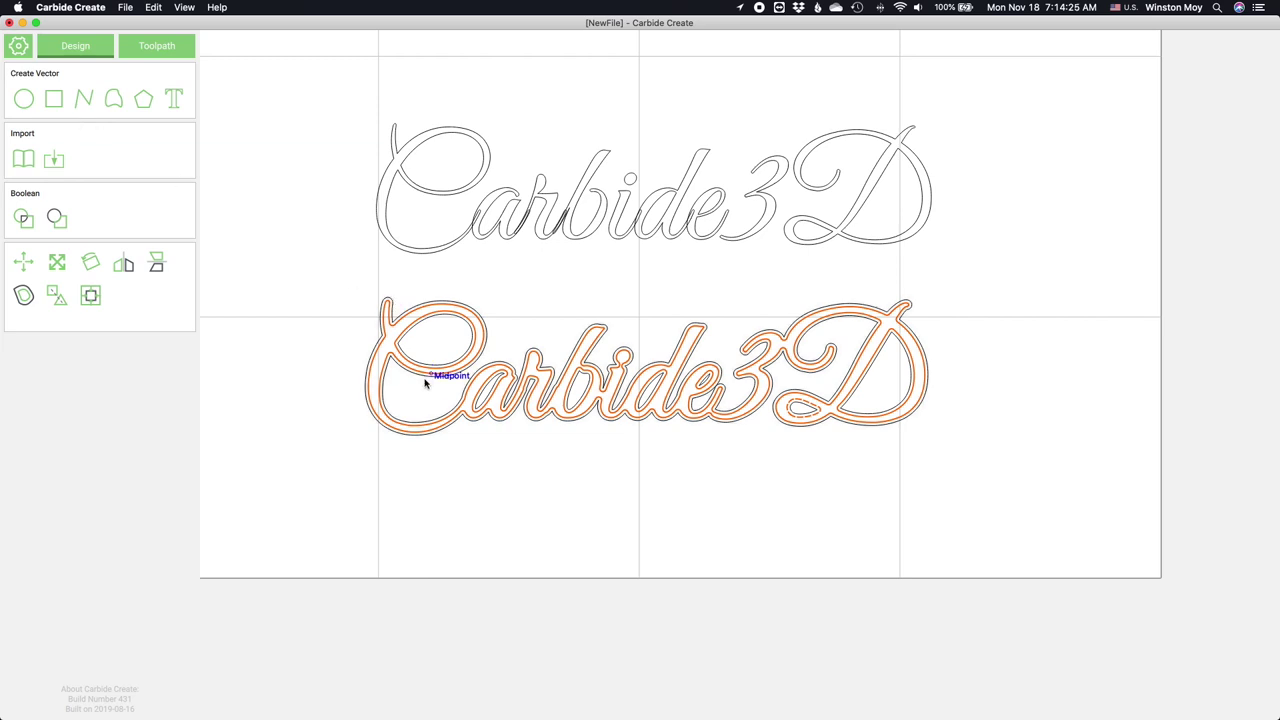
pyautogui.scroll(2, 414, 370)
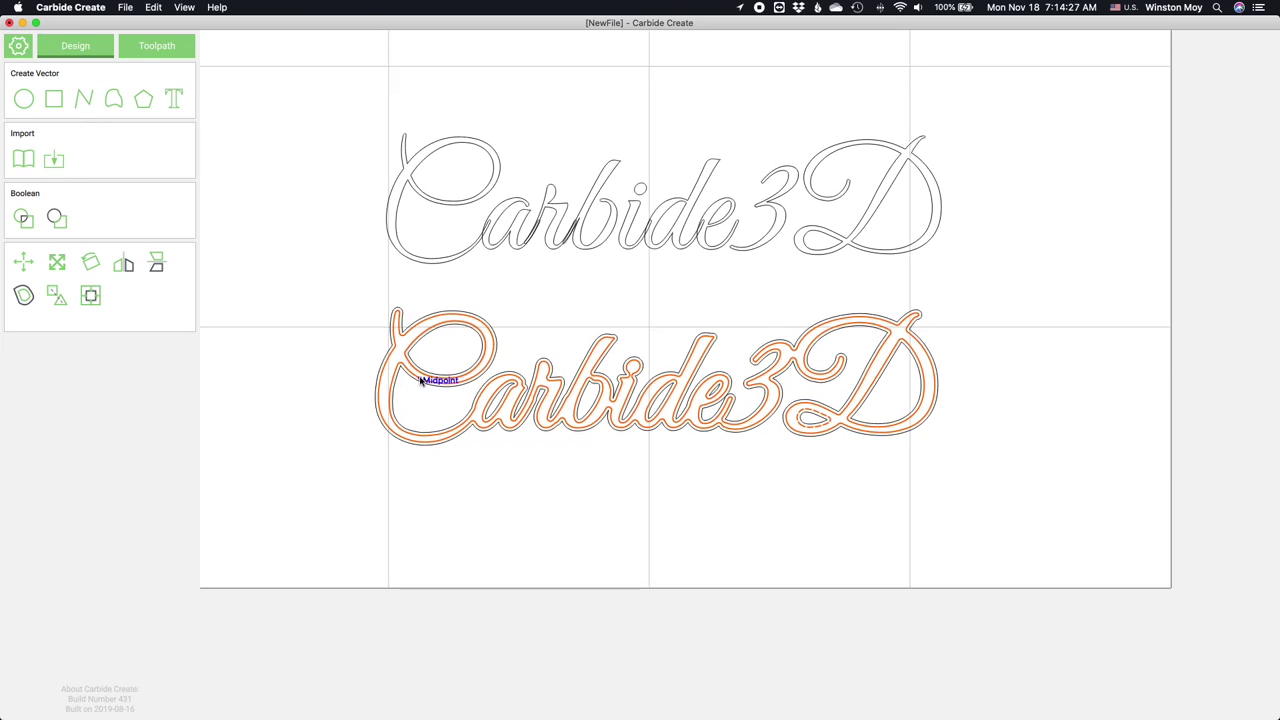
pyautogui.moveTo(422, 381); pyautogui.dragTo(417, 532)
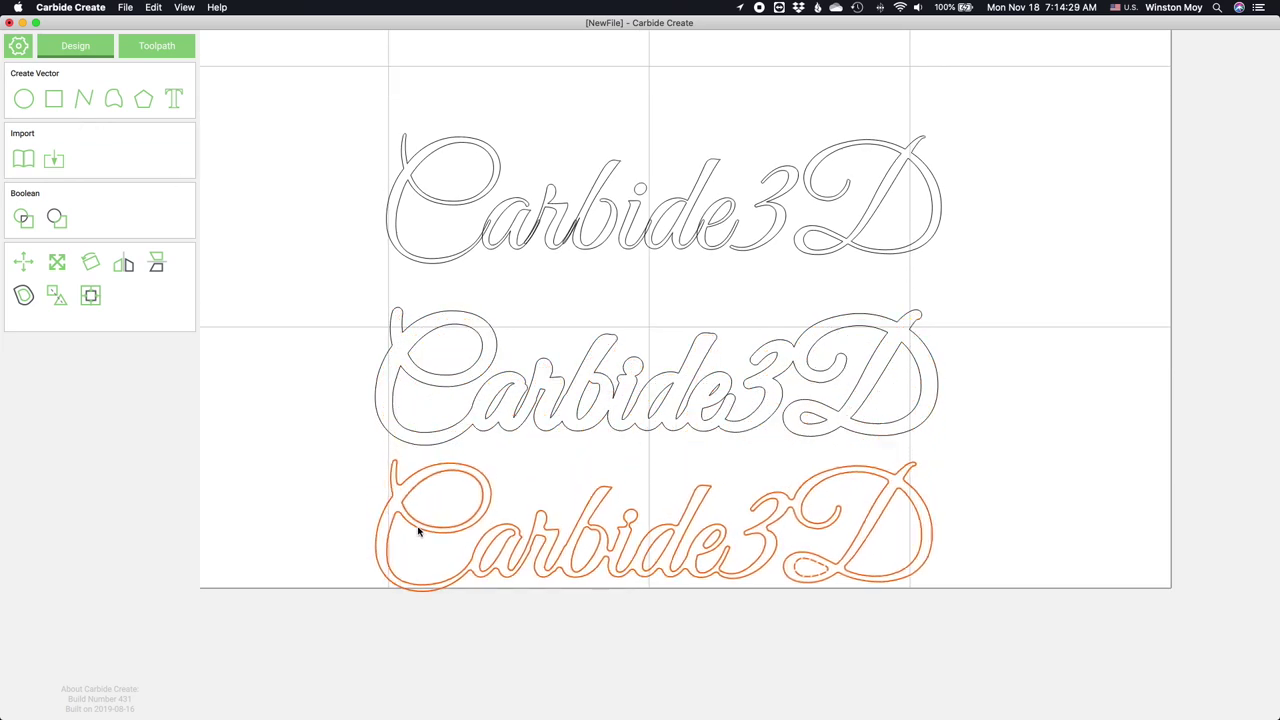
pyautogui.moveTo(614, 574); pyautogui.dragTo(632, 516, button='right')
pyautogui.click(677, 547)
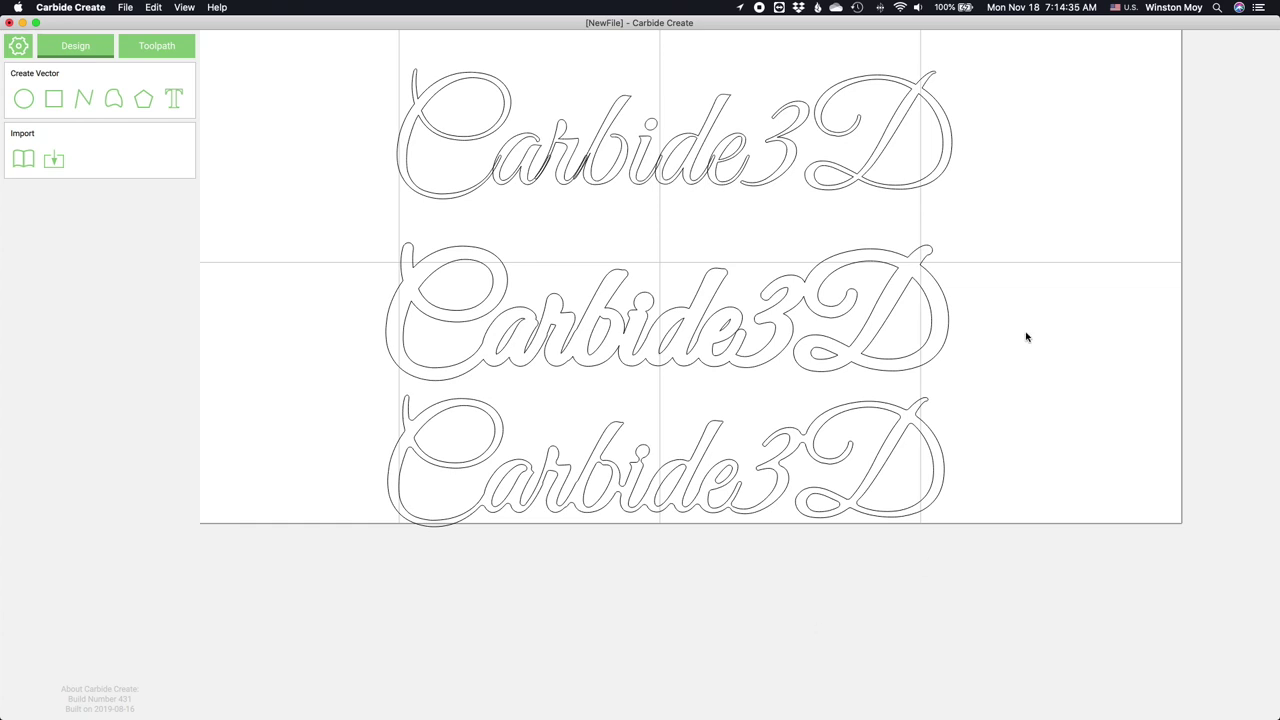
# - Delete the middle outer-offset outline, its leftover pieces and the stray teardrop shape
pyautogui.click(773, 289)
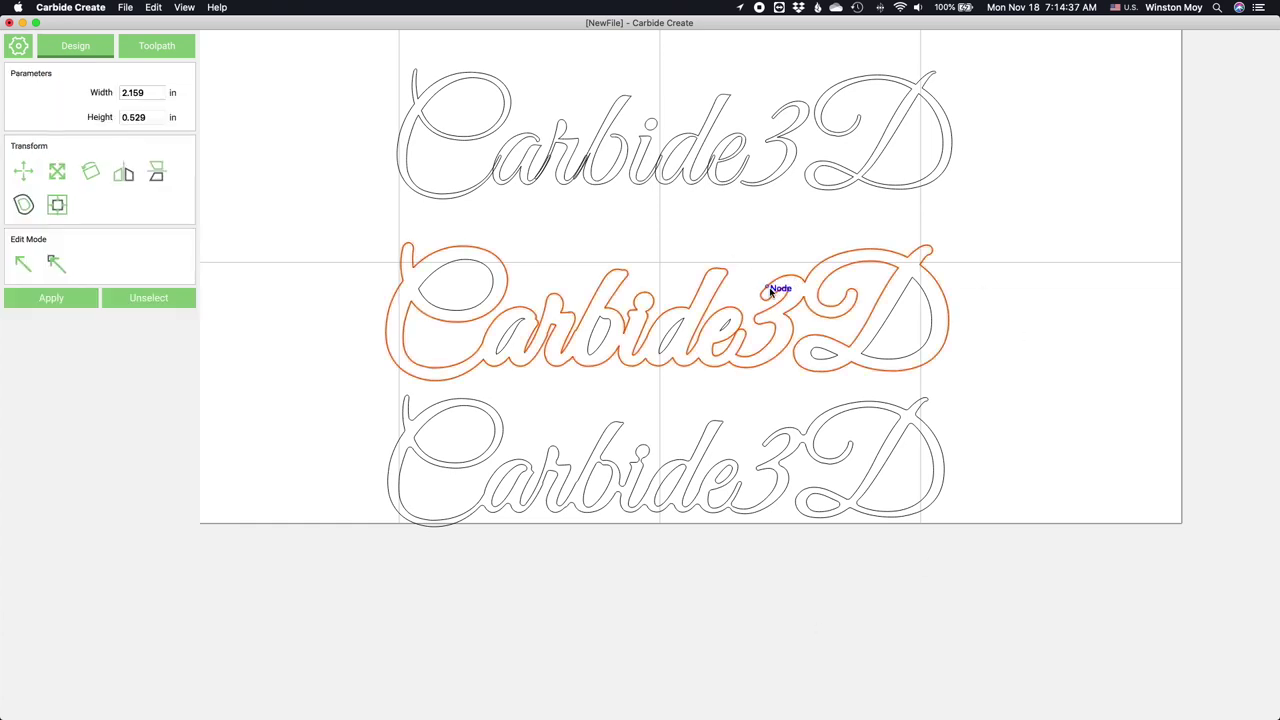
pyautogui.press('Delete')
pyautogui.moveTo(376, 251); pyautogui.dragTo(1177, 348)
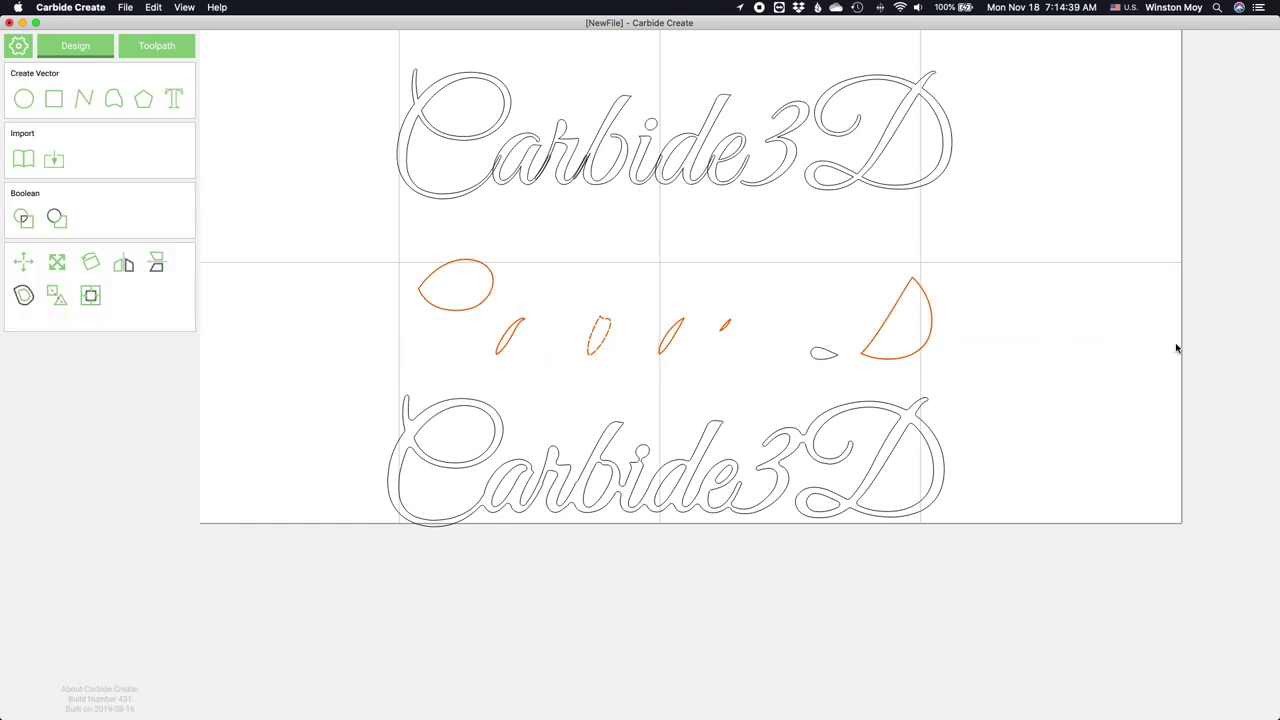
pyautogui.press('Delete')
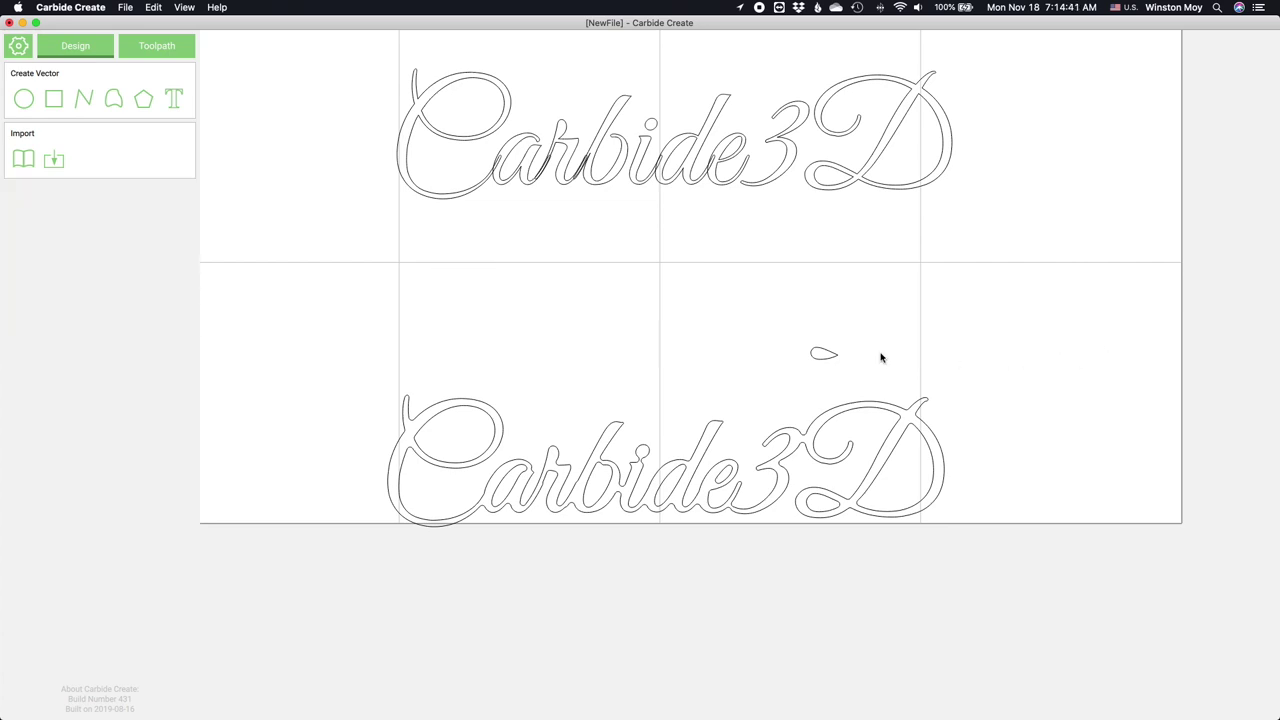
pyautogui.click(824, 353)
pyautogui.press('Delete')
# - Move the lower Carbide3D outline up into the middle row
pyautogui.moveTo(401, 386); pyautogui.dragTo(1069, 606)
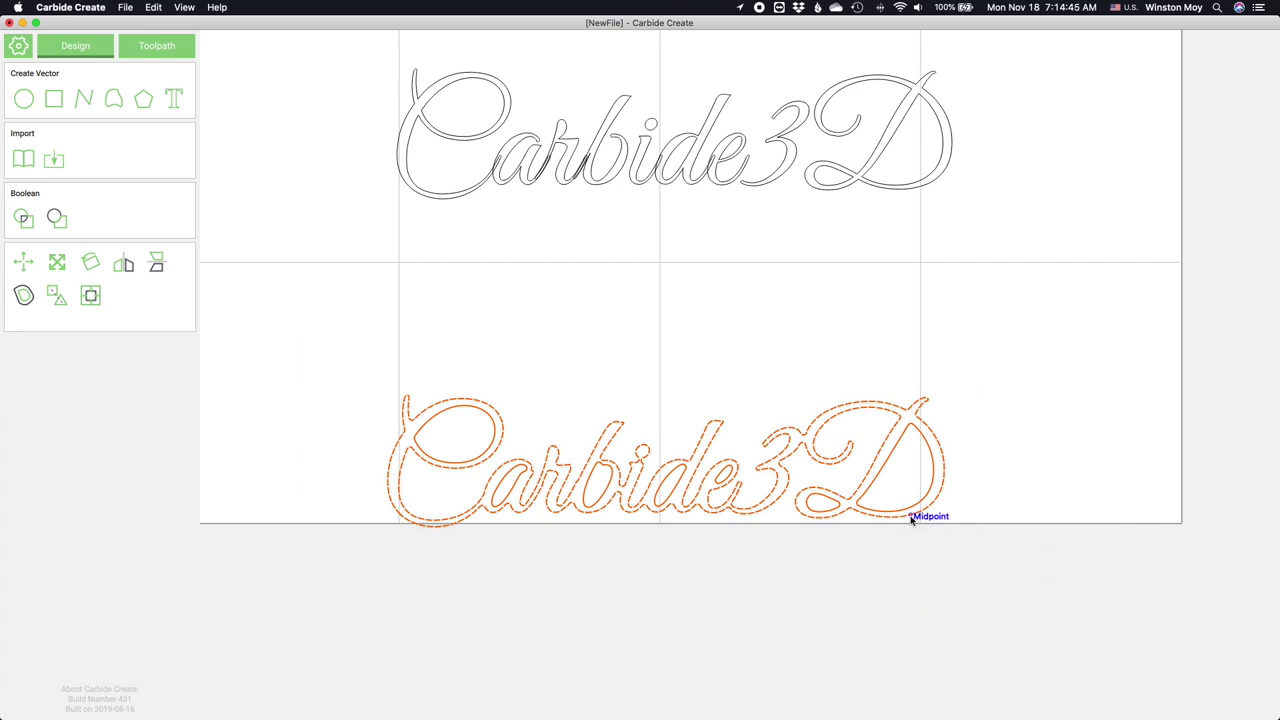
pyautogui.moveTo(912, 518); pyautogui.dragTo(914, 416)
pyautogui.click(1040, 437)
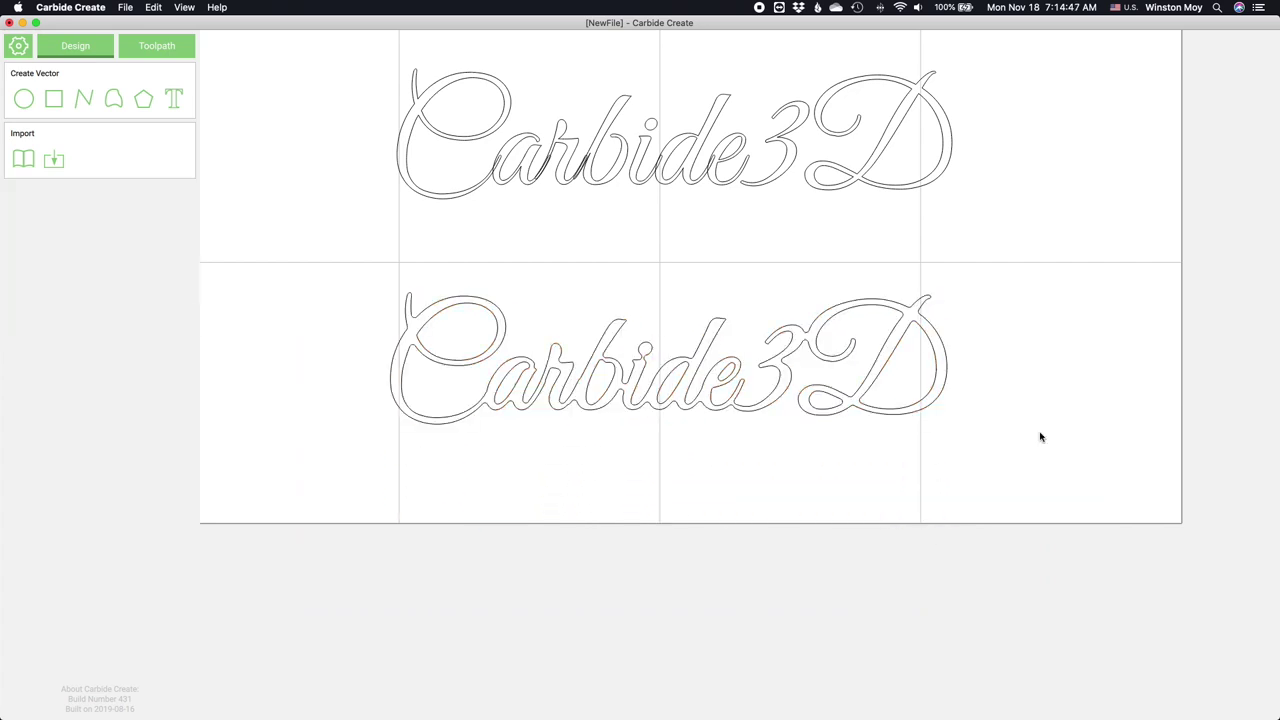
# - Draw a 0.06 radius circle with a 0.010 inside offset ring and move it onto the C
pyautogui.scroll(4, 655, 375)
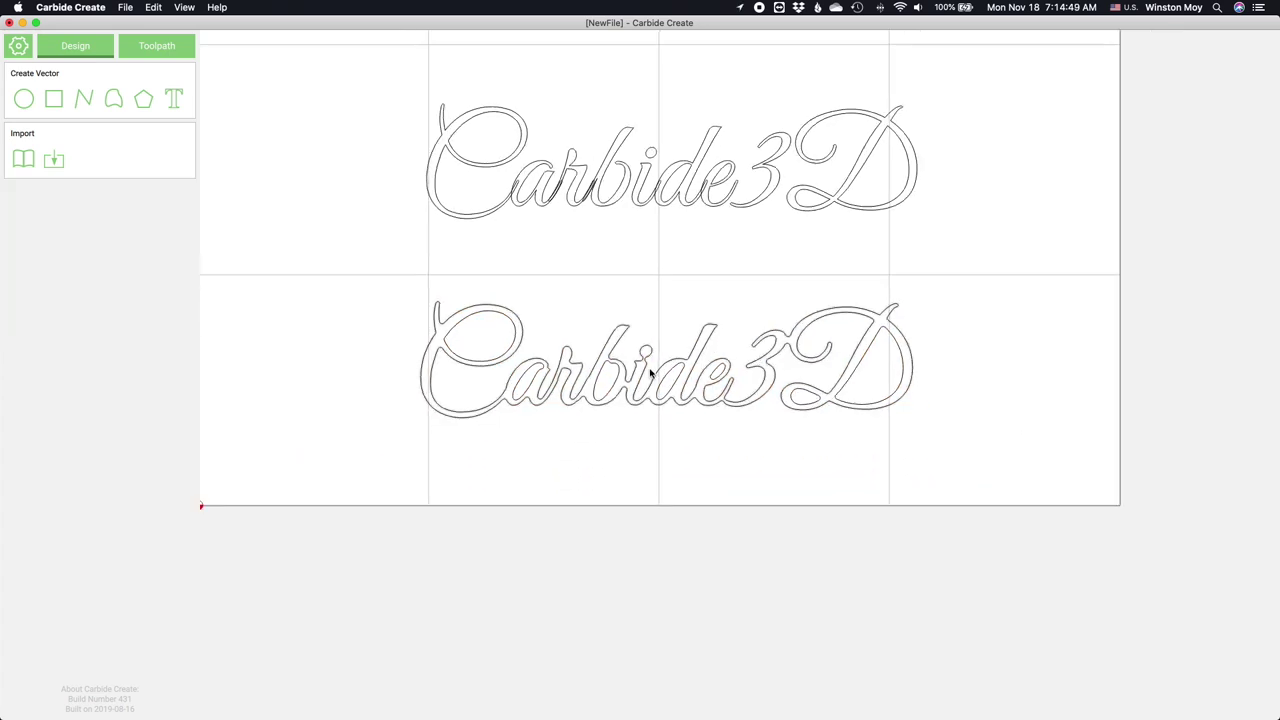
pyautogui.click(24, 98)
pyautogui.click(97, 143)
pyautogui.click(152, 143)
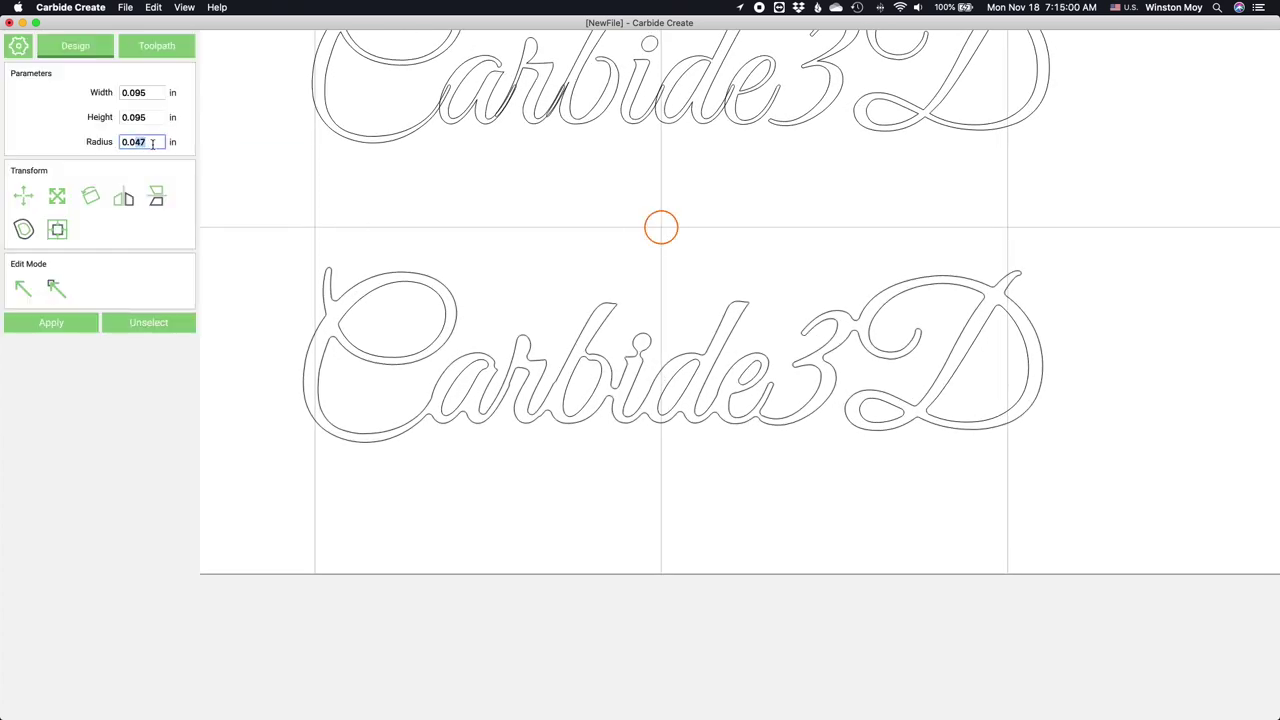
pyautogui.press('Return')
pyautogui.click(57, 229)
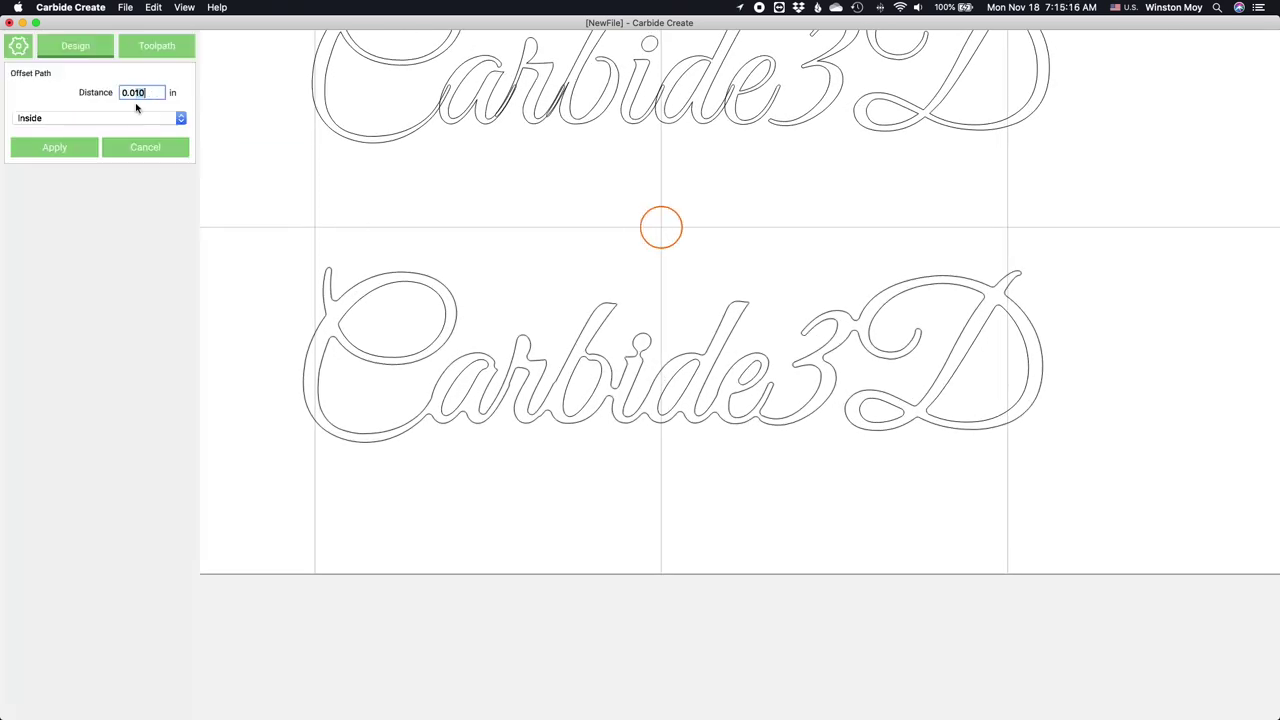
pyautogui.press('Return')
pyautogui.moveTo(620, 183); pyautogui.dragTo(296, 303)
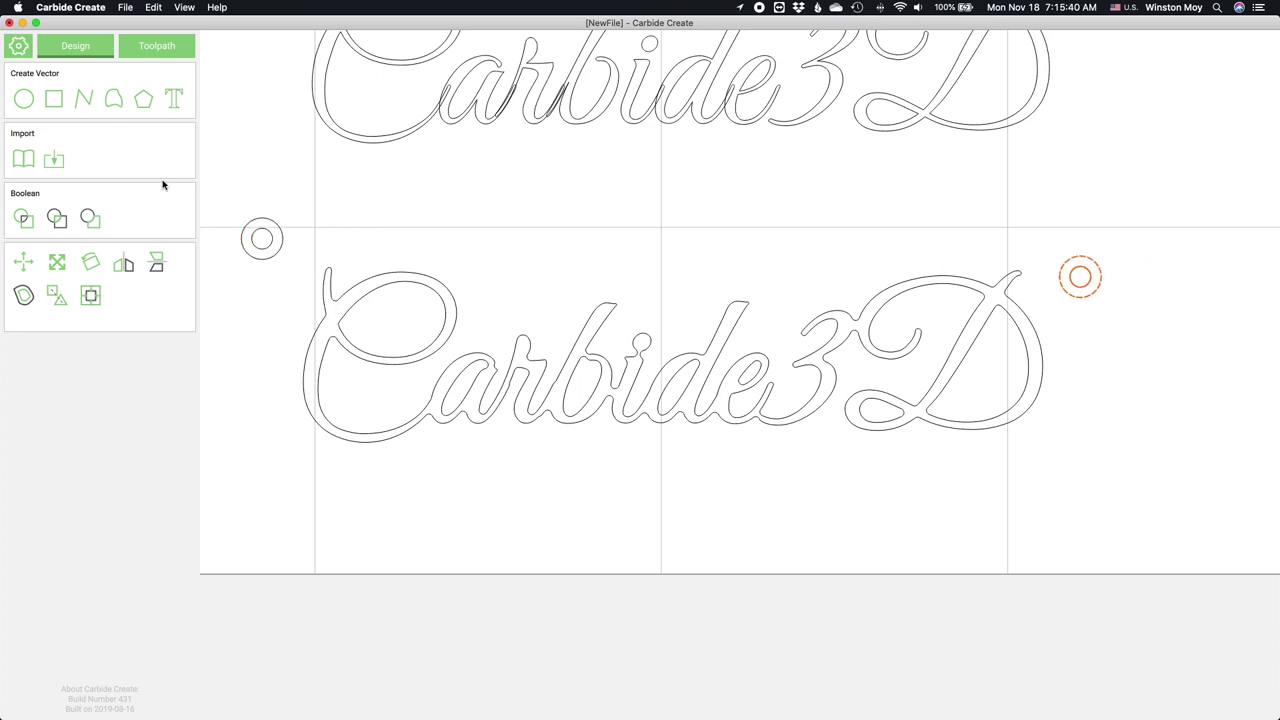
# - Position loop circles on the C's start and D's tail and union them with the outline
pyautogui.click(23, 98)
pyautogui.moveTo(326, 287); pyautogui.dragTo(344, 283)
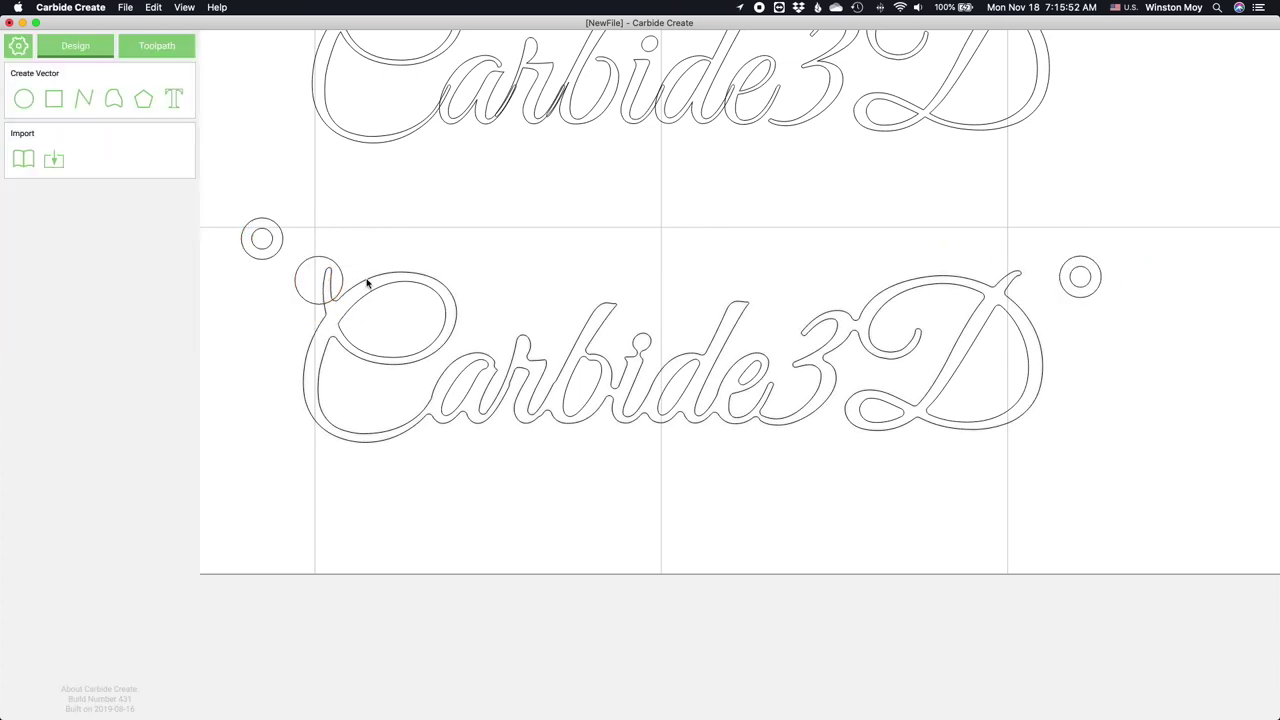
pyautogui.keyDown('shift'); pyautogui.click(306, 266); pyautogui.keyUp('shift')
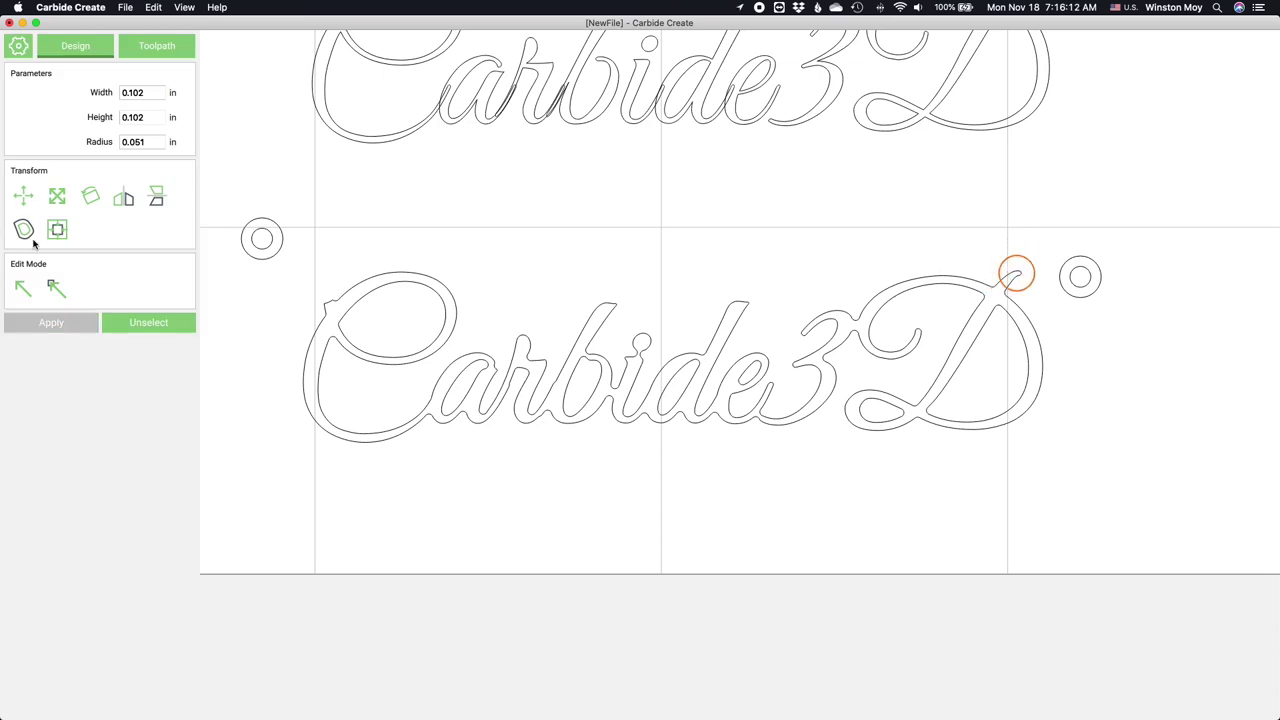
pyautogui.click(30, 236)
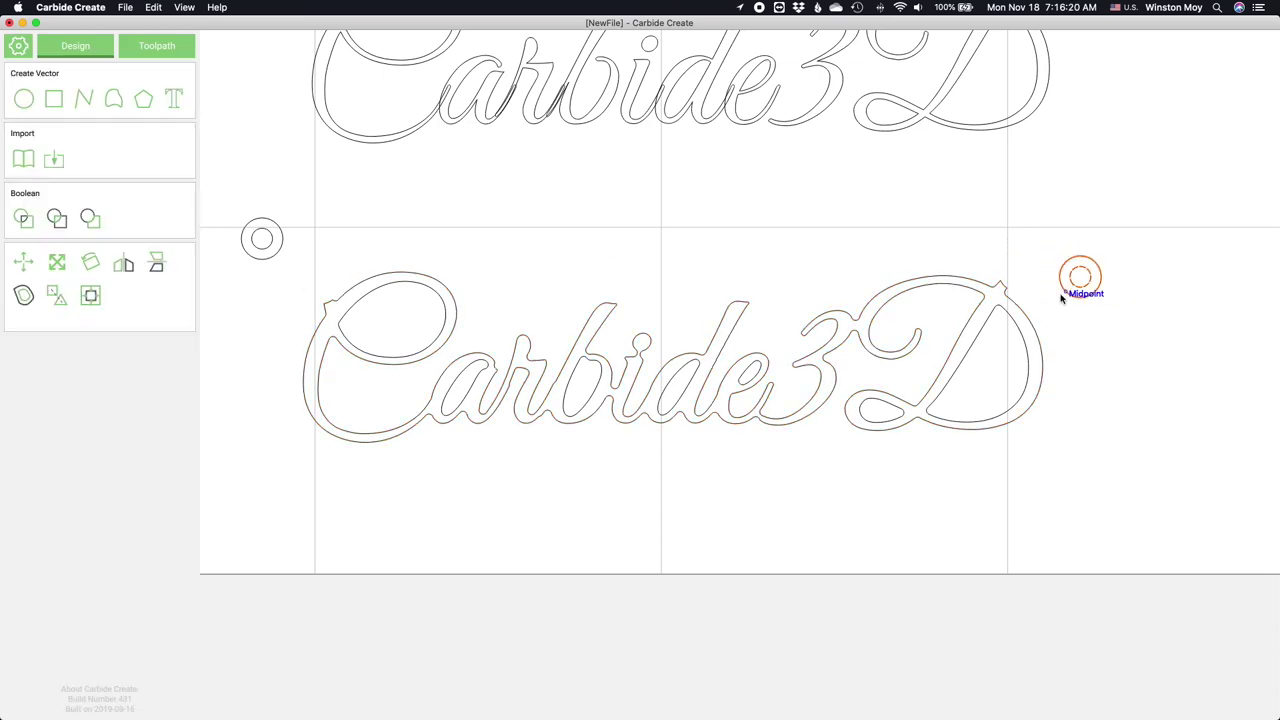
pyautogui.moveTo(1062, 298); pyautogui.dragTo(997, 304)
pyautogui.moveTo(246, 256); pyautogui.dragTo(298, 314)
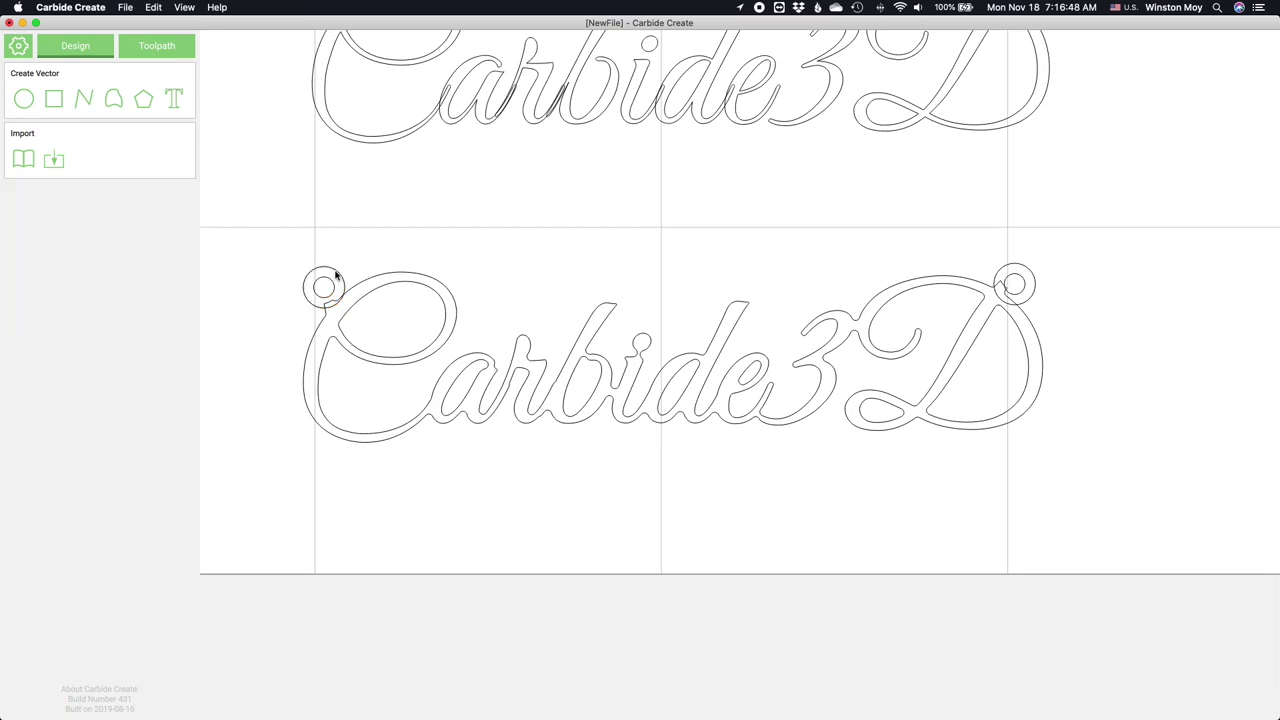
pyautogui.click(22, 219)
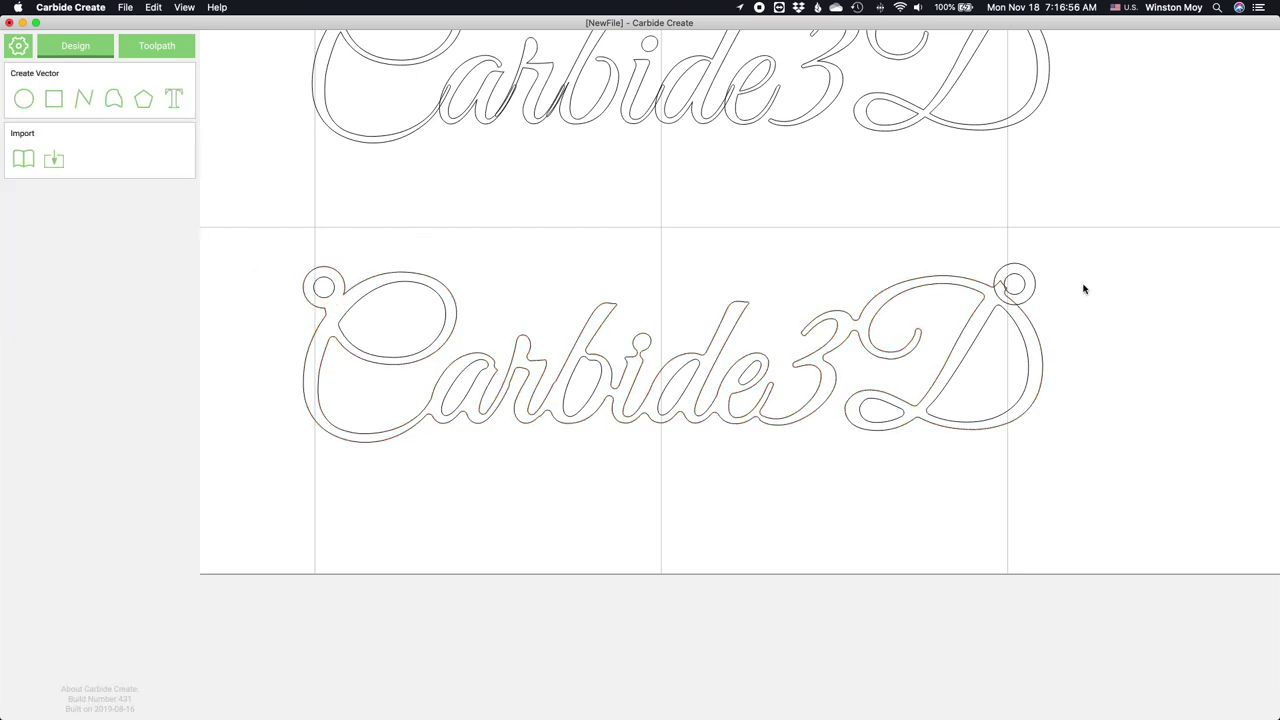
pyautogui.click(1020, 287)
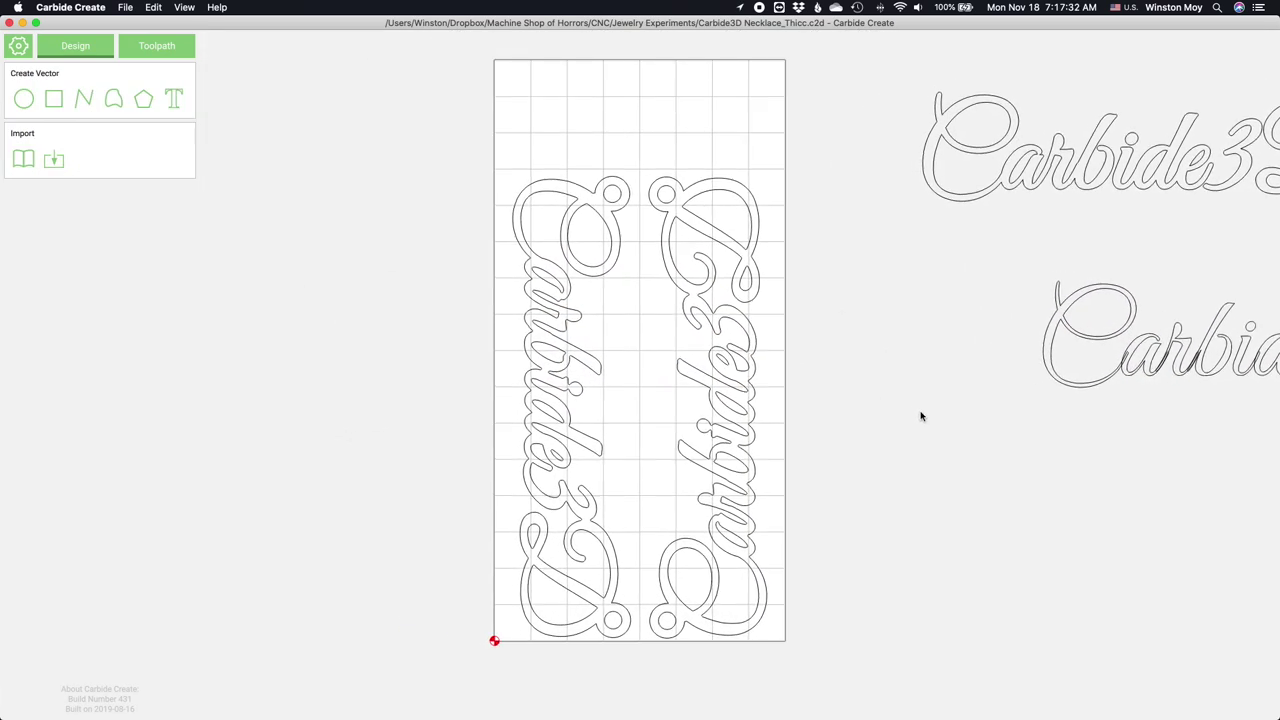
# - Switch to the Toolpaths view and open the necklace's Inside toolpath for editing
pyautogui.click(152, 45)
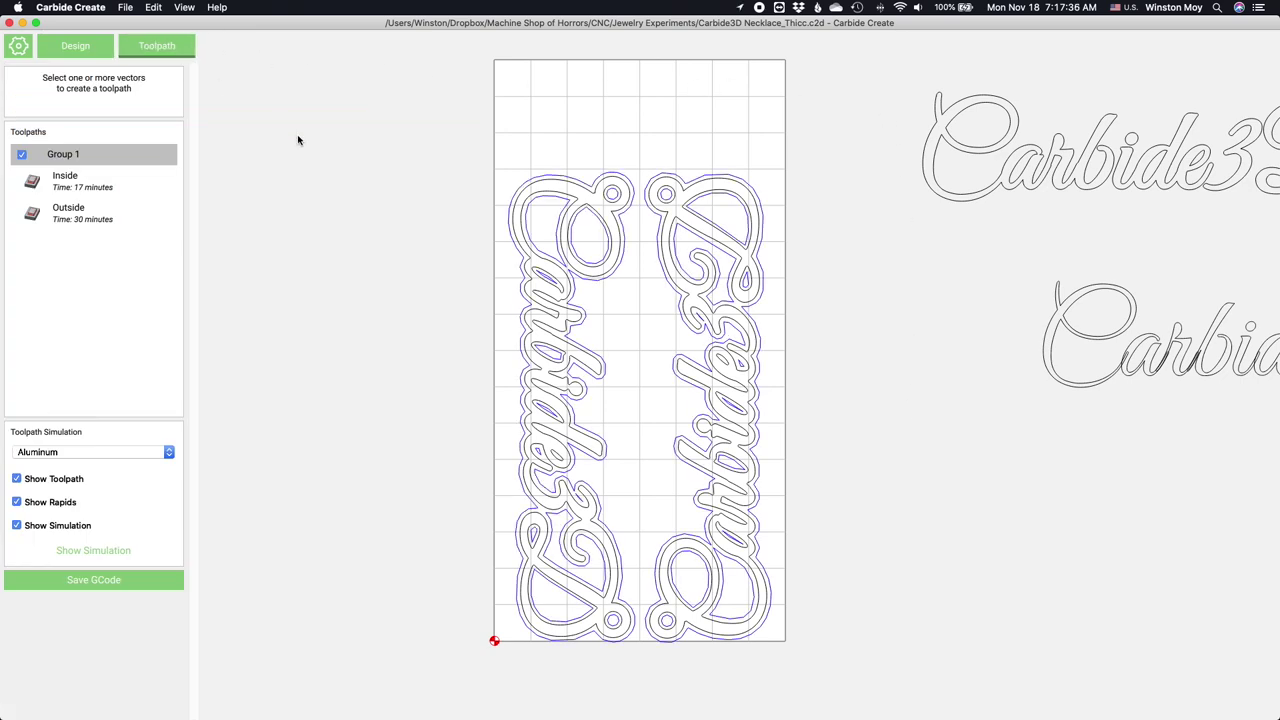
pyautogui.moveTo(72, 182)
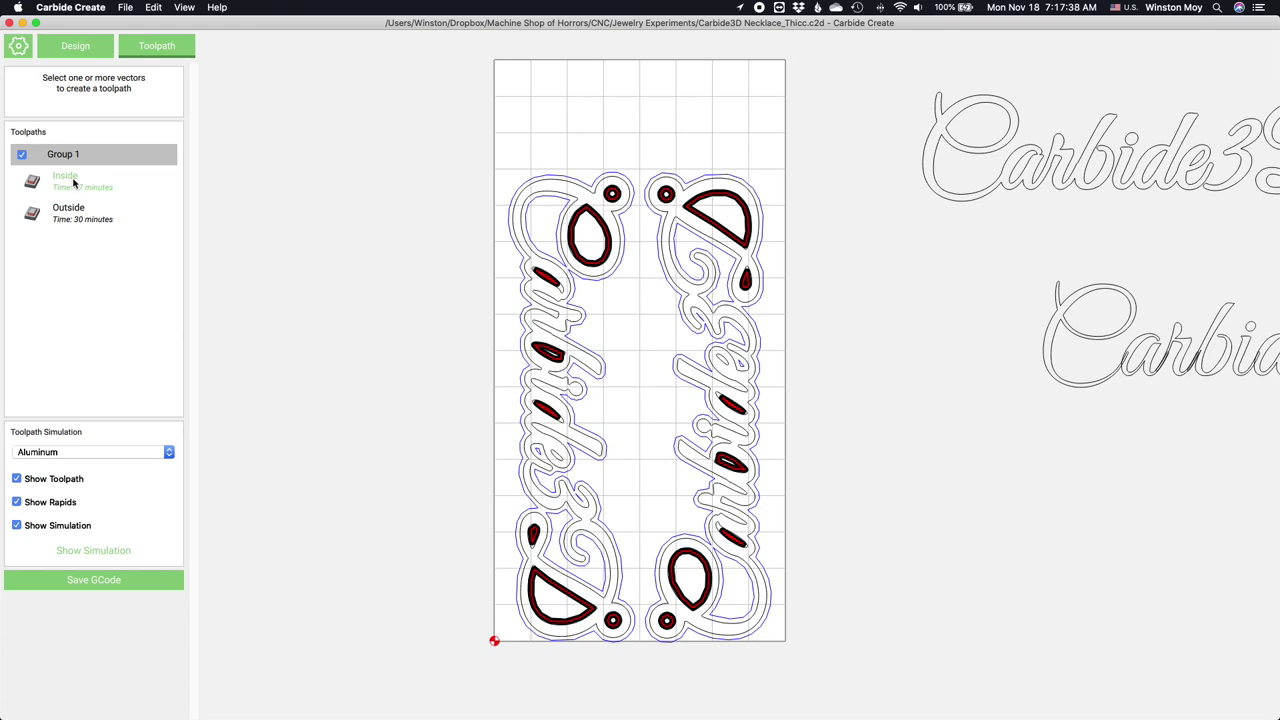
pyautogui.moveTo(73, 217)
pyautogui.doubleClick(72, 181)
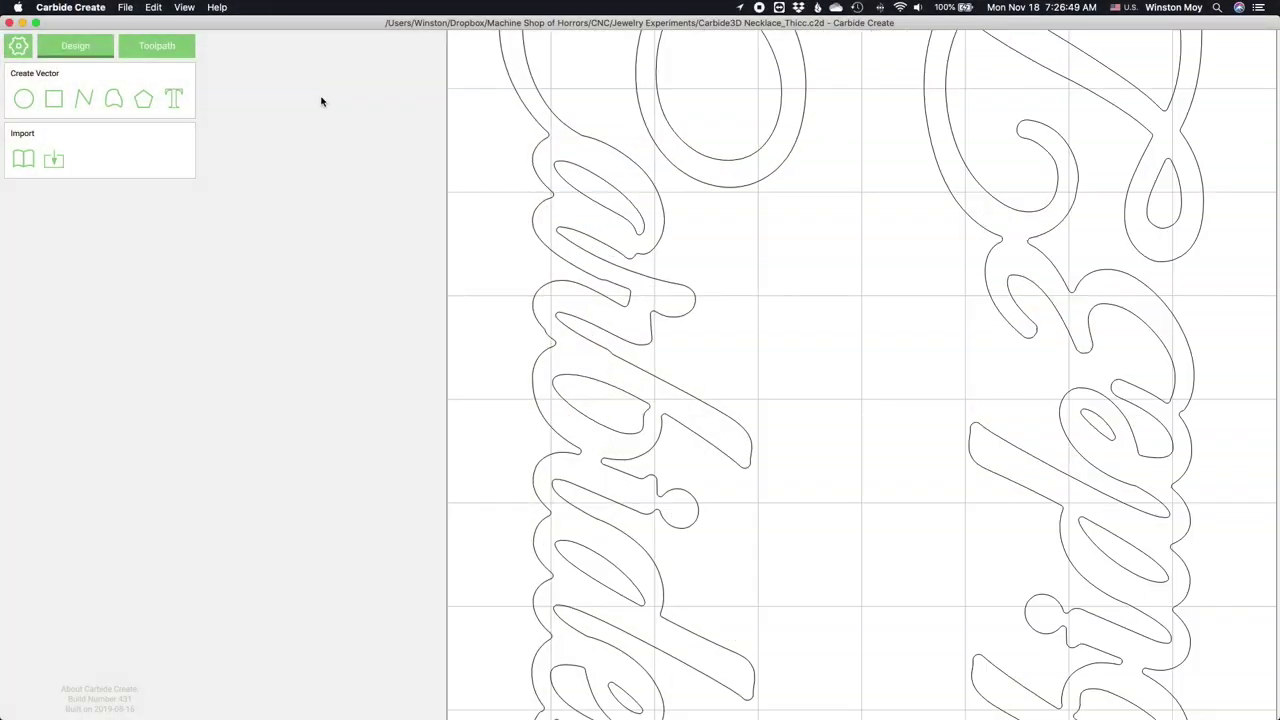
# - Draw a curve from the loop circle along a letter stroke of the necklace
pyautogui.click(145, 47)
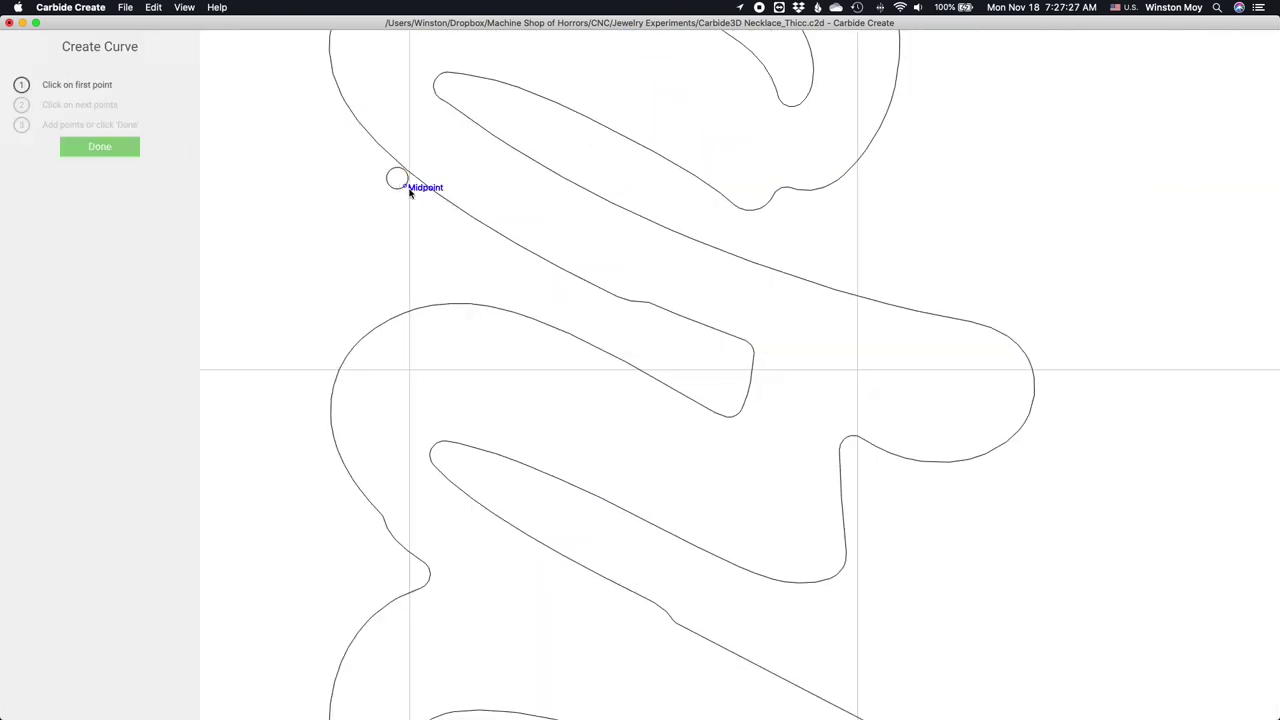
pyautogui.click(397, 178)
pyautogui.click(555, 282)
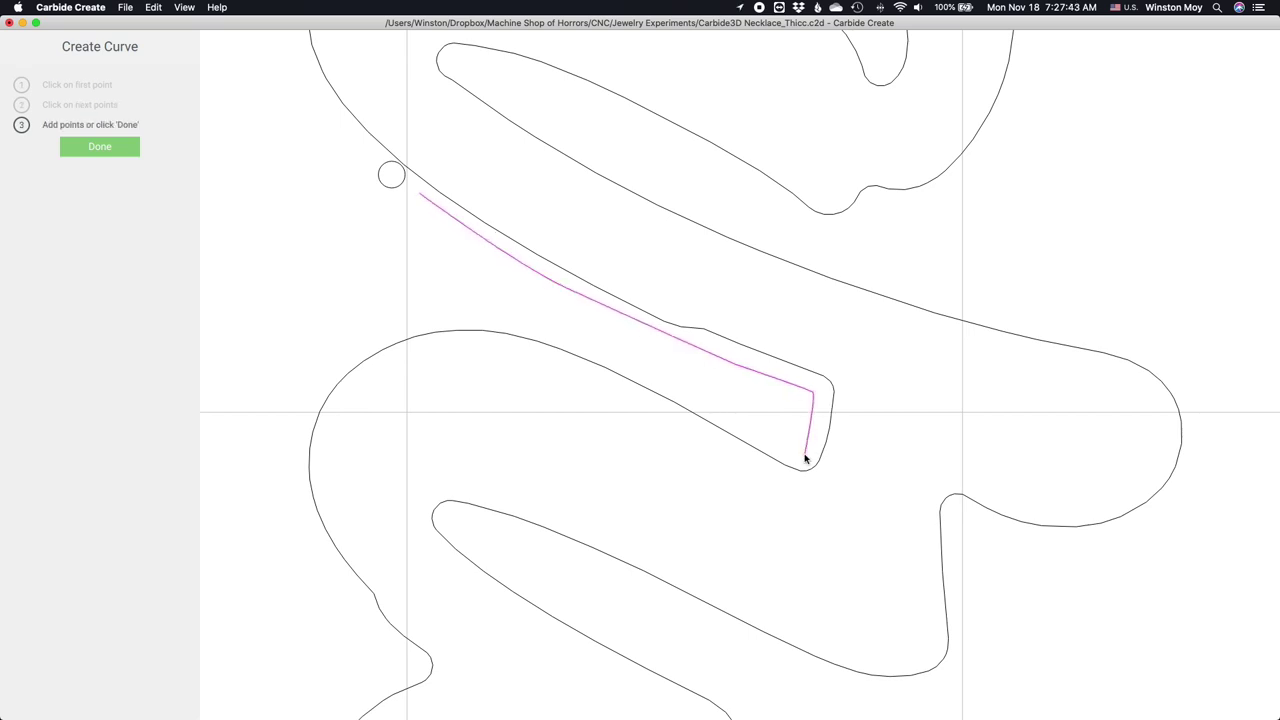
pyautogui.doubleClick(453, 316)
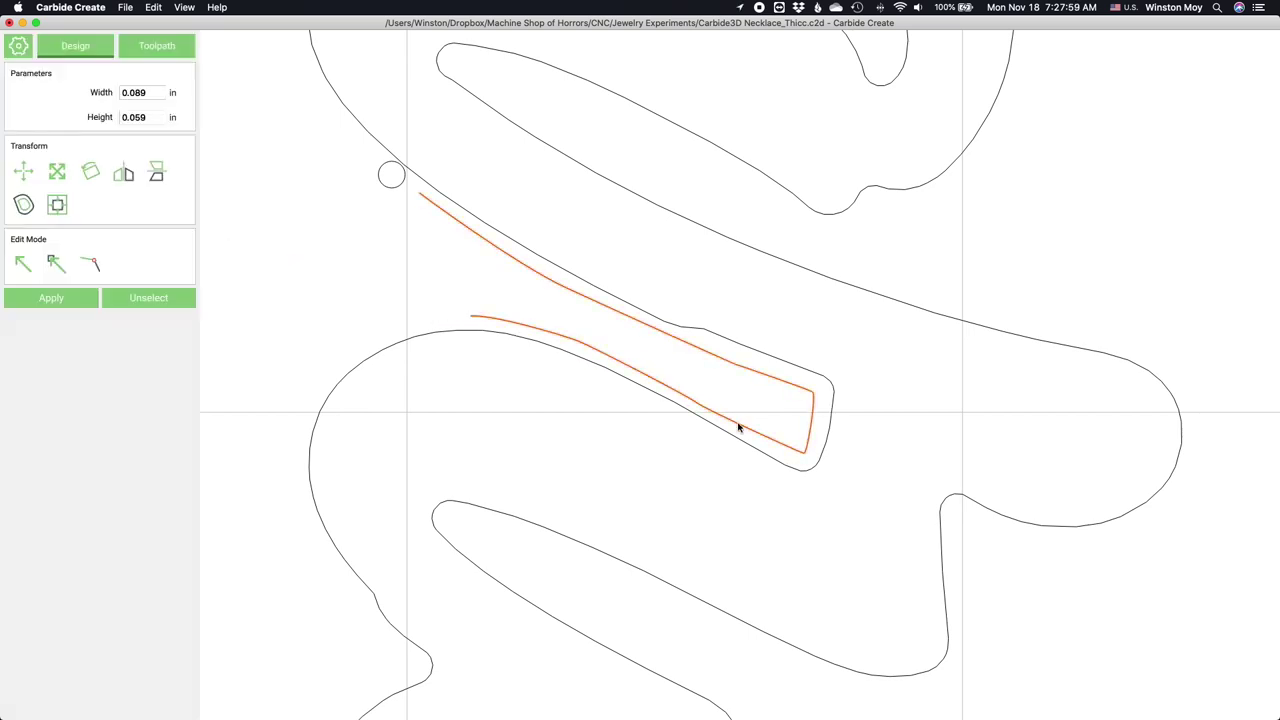
pyautogui.doubleClick(737, 423)
pyautogui.click(551, 296)
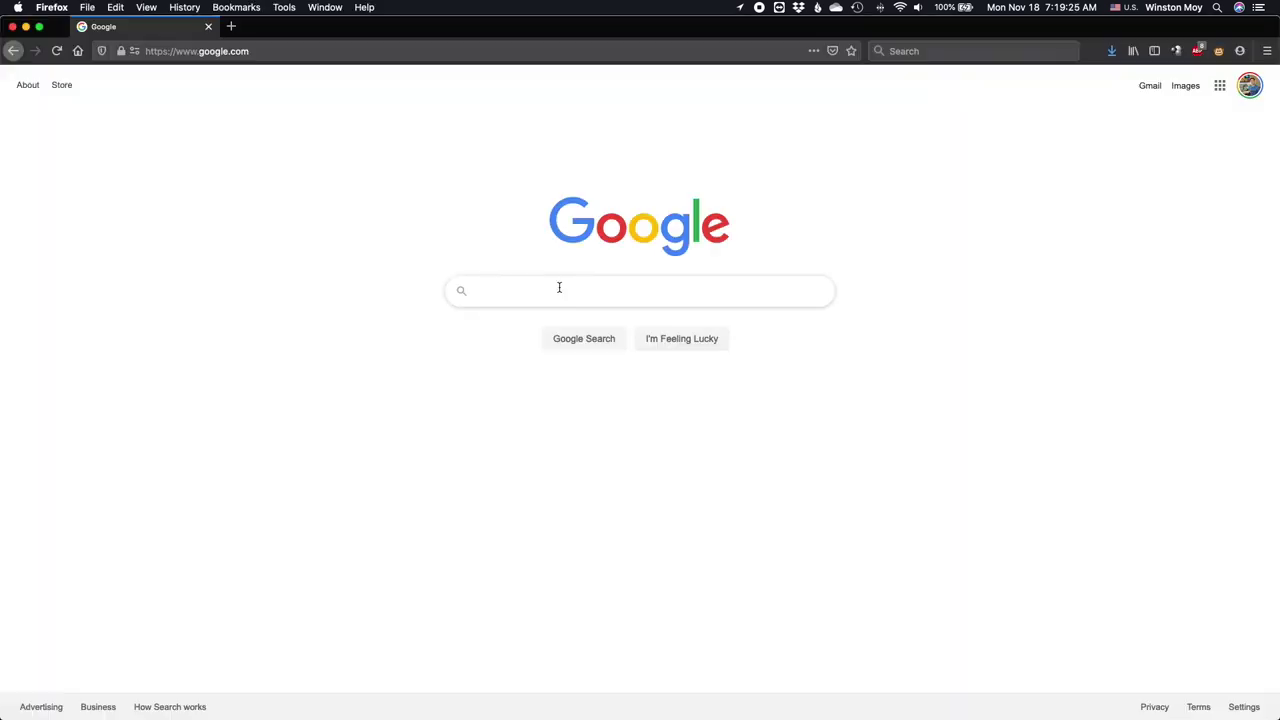
# - Search the web for 'Nautilus Shell SVG' and view the image results
pyautogui.write('Nautilu')
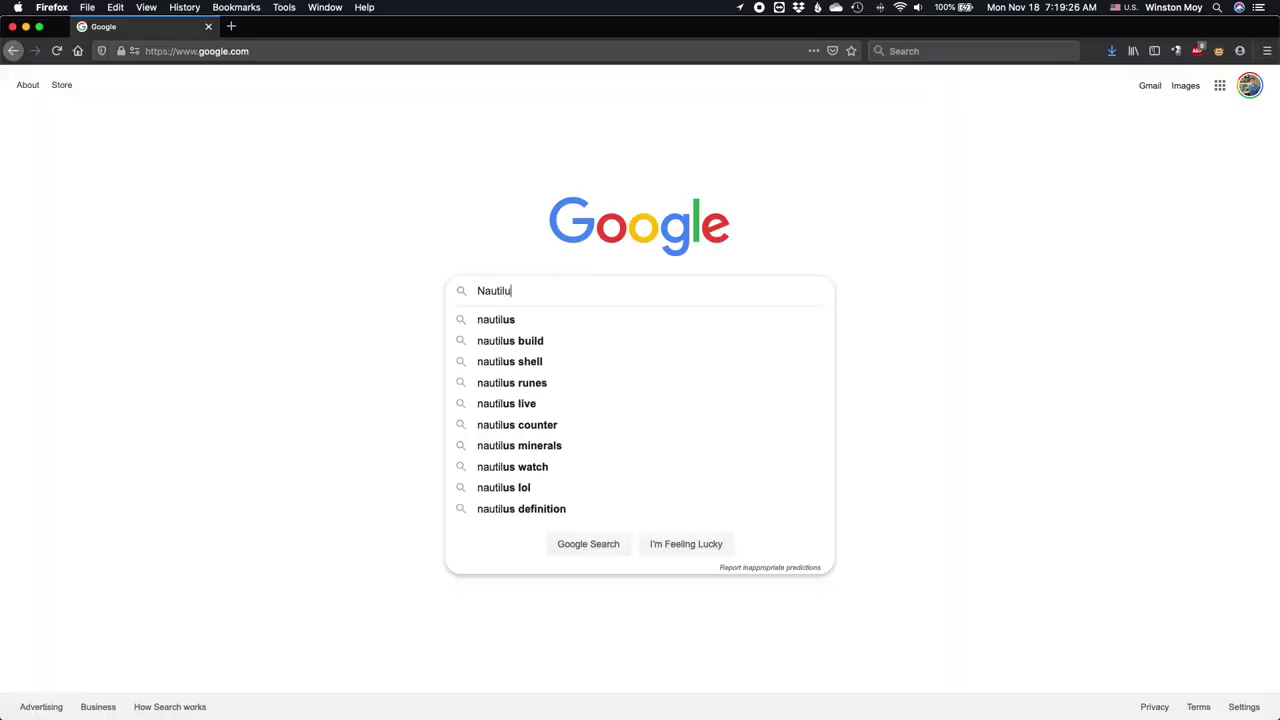
pyautogui.write('s Shell SVG')
pyautogui.press('Return')
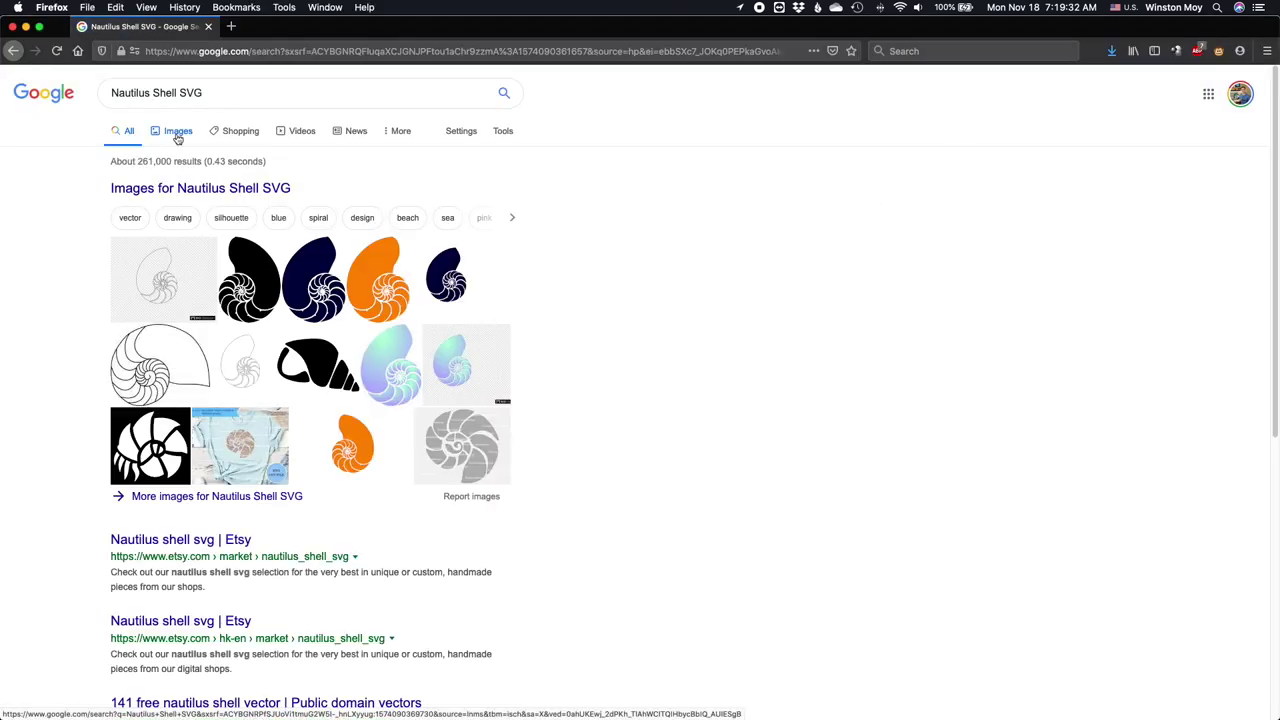
pyautogui.click(177, 131)
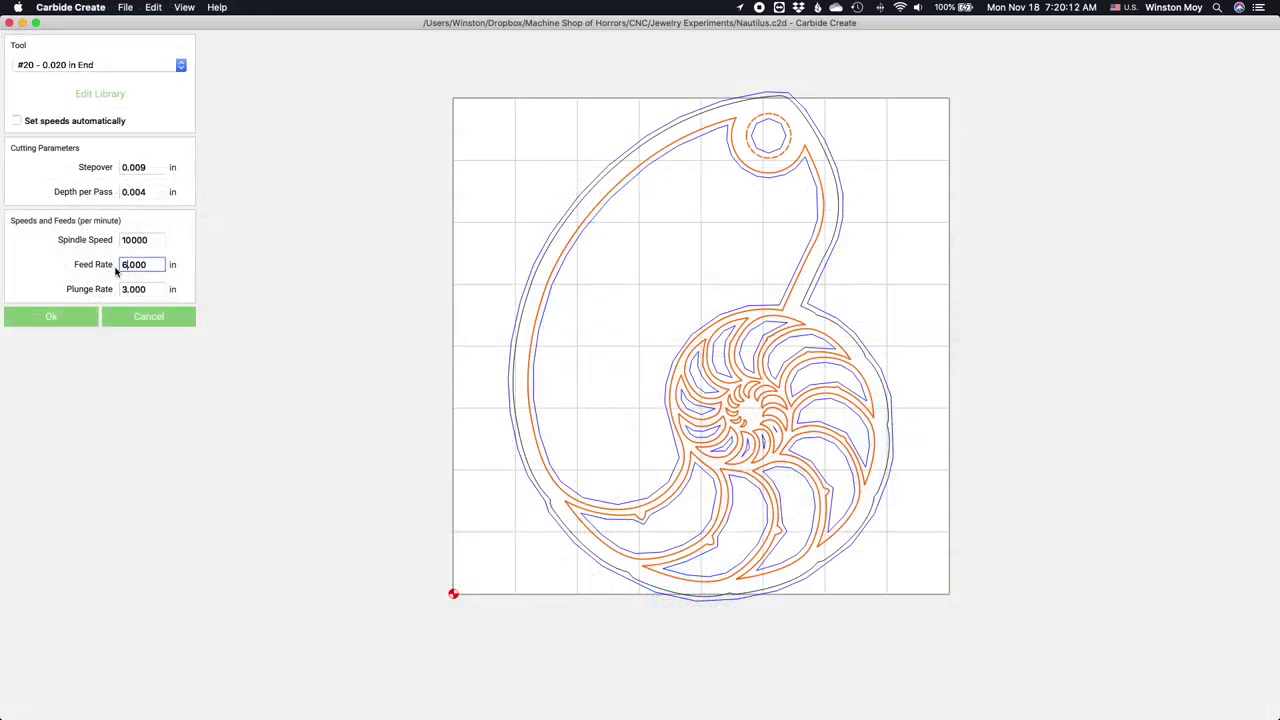
pyautogui.click(122, 289)
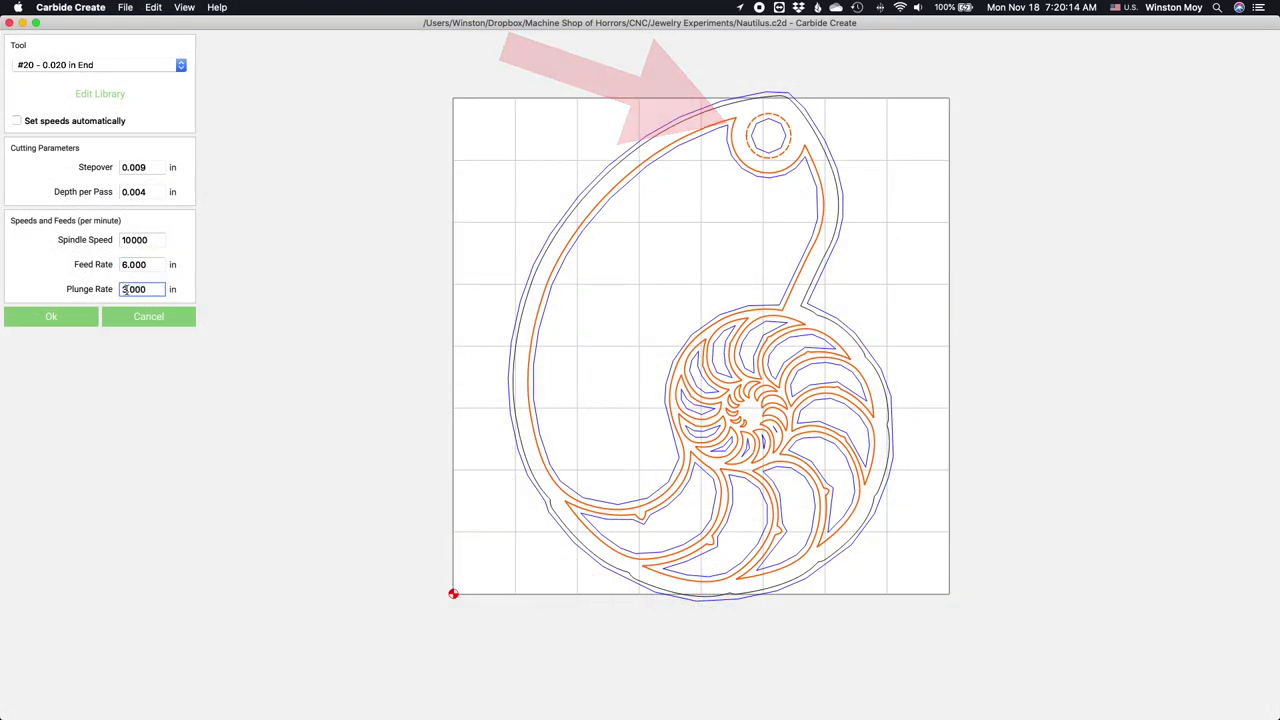